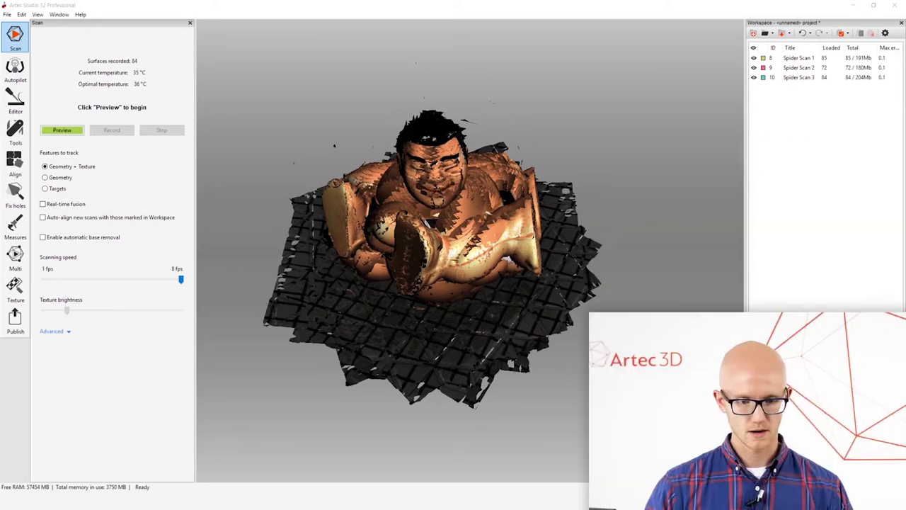
{"action": "left_click_drag", "start_coordinate": [320, 250], "coordinate": [333, 238]}
{"action": "left_click_drag", "start_coordinate": [433, 221], "coordinate": [467, 218]}
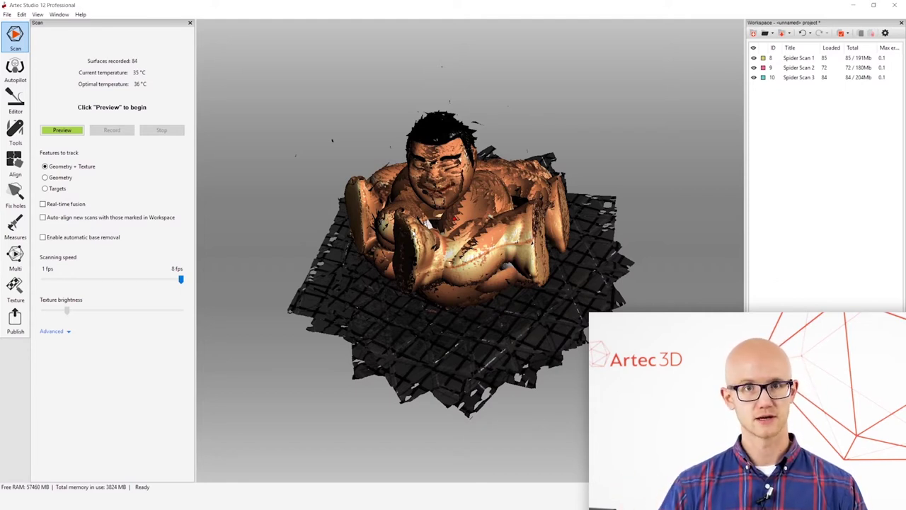
{"action": "mouse_move", "coordinate": [462, 181]}
{"action": "left_mouse_down"}
{"action": "mouse_move", "coordinate": [461, 205]}
{"action": "mouse_move", "coordinate": [470, 192]}
{"action": "left_mouse_up"}
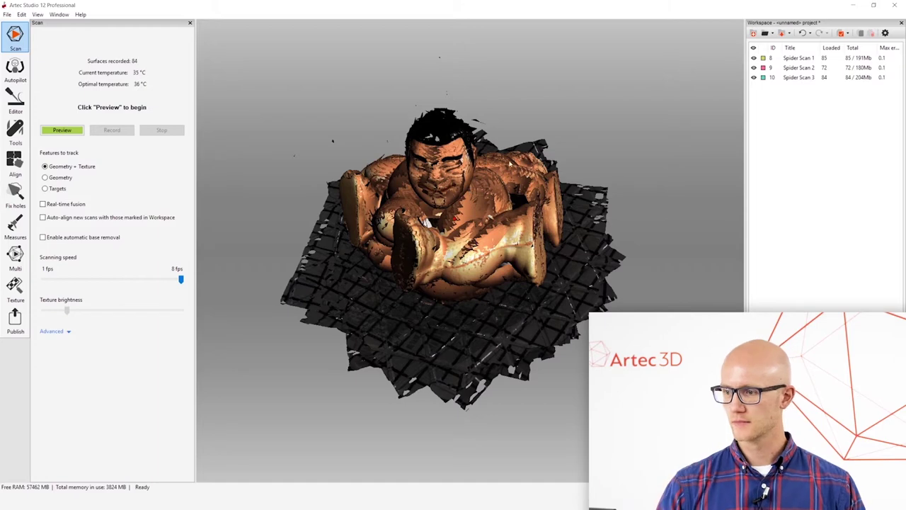
{"action": "left_click_drag", "start_coordinate": [471, 274], "coordinate": [474, 203]}
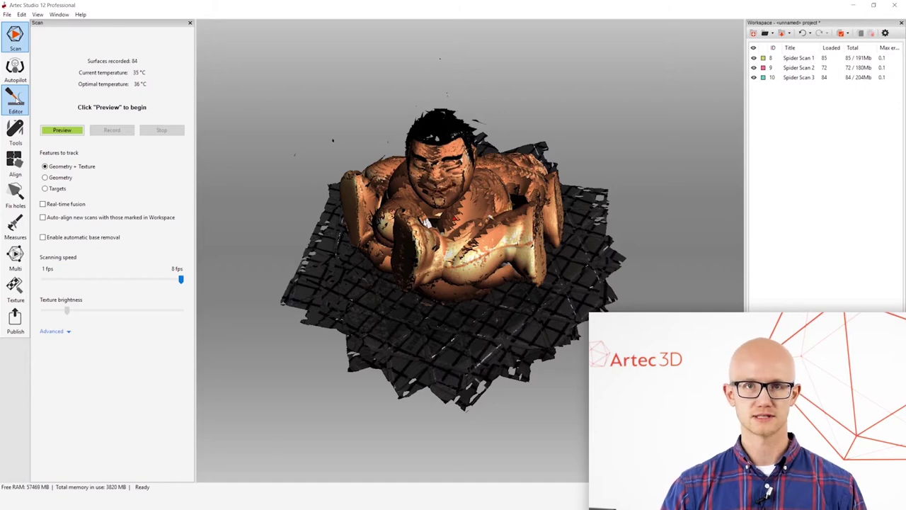
{"action": "left_click_drag", "start_coordinate": [471, 196], "coordinate": [455, 210]}
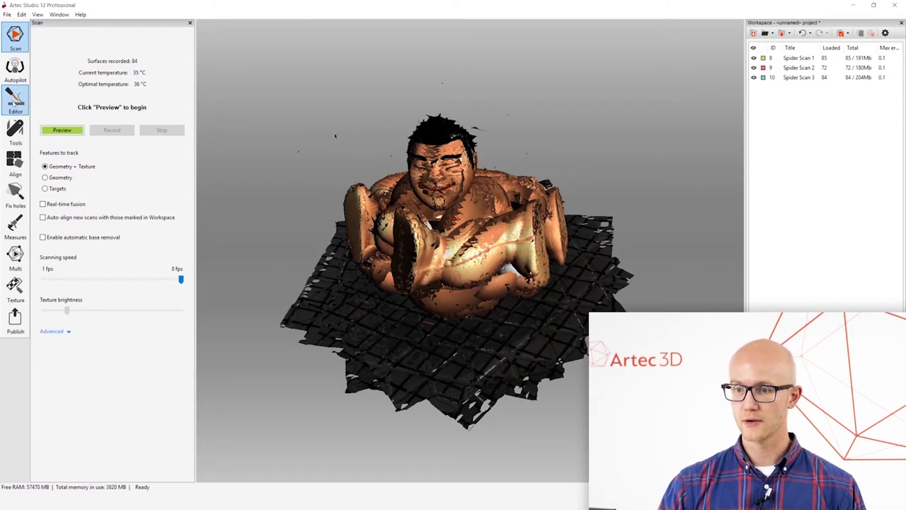
{"action": "left_click", "coordinate": [15, 101]}
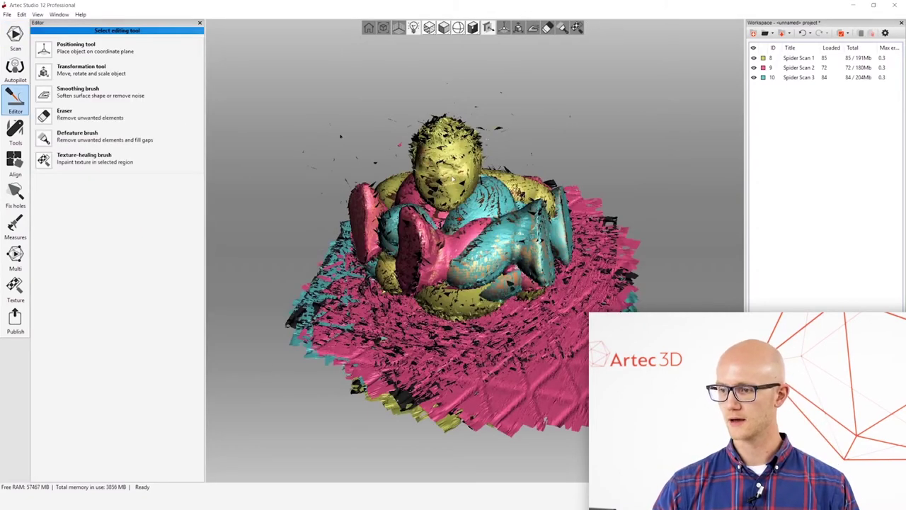
Open the Eraser and hide Spider Scans 2 and 3 so only Spider Scan 1 shows
{"action": "left_click_drag", "start_coordinate": [489, 228], "coordinate": [476, 221]}
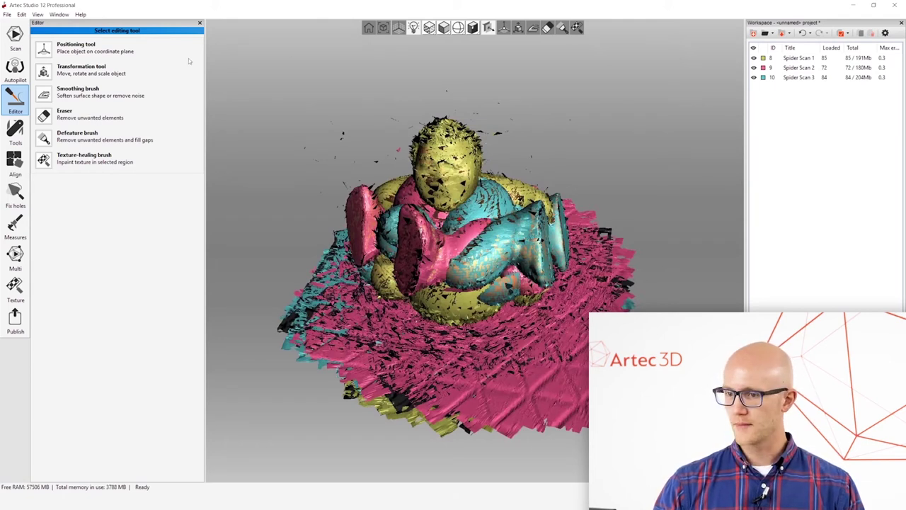
{"action": "left_click", "coordinate": [51, 114]}
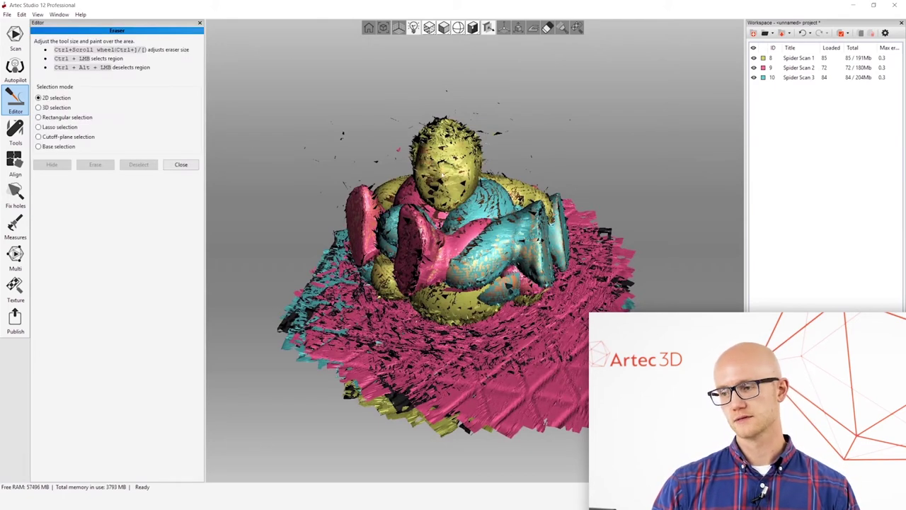
{"action": "left_click_drag", "start_coordinate": [444, 175], "coordinate": [414, 381]}
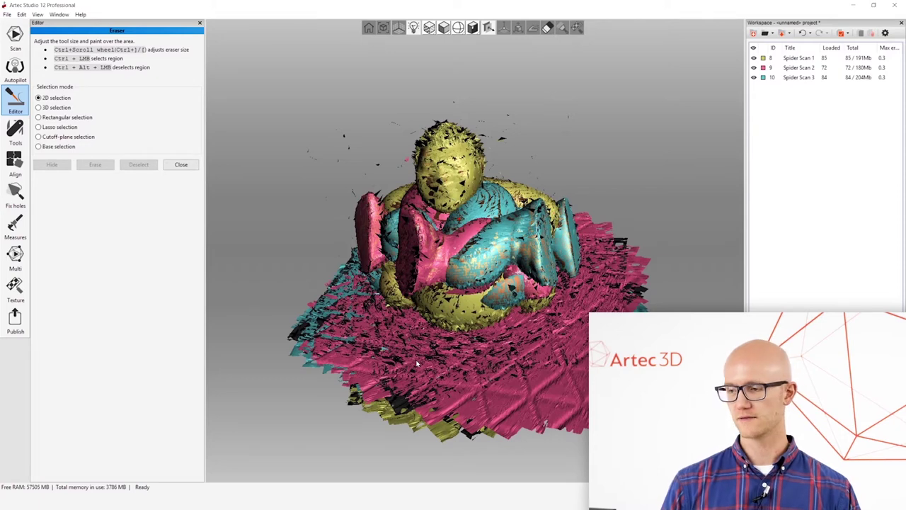
{"action": "left_click_drag", "start_coordinate": [455, 276], "coordinate": [458, 203]}
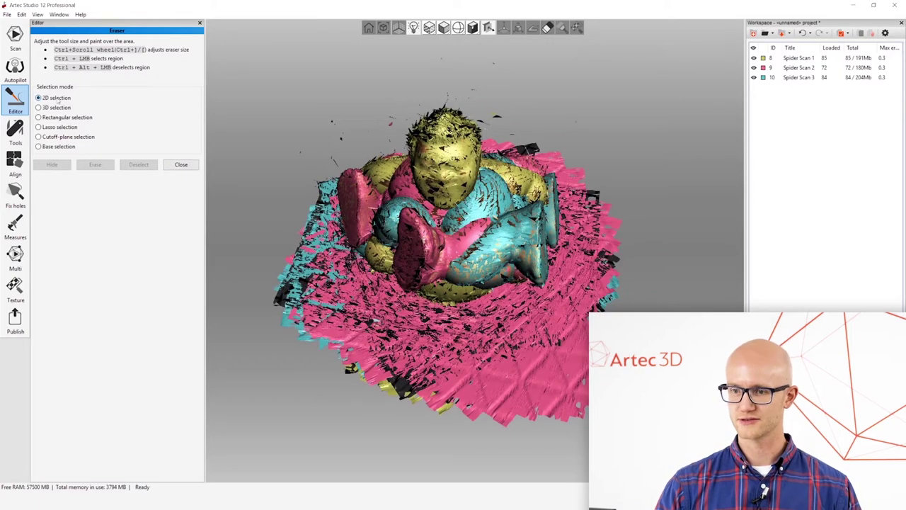
{"action": "left_click_drag", "start_coordinate": [457, 202], "coordinate": [490, 200]}
{"action": "left_click", "coordinate": [754, 77]}
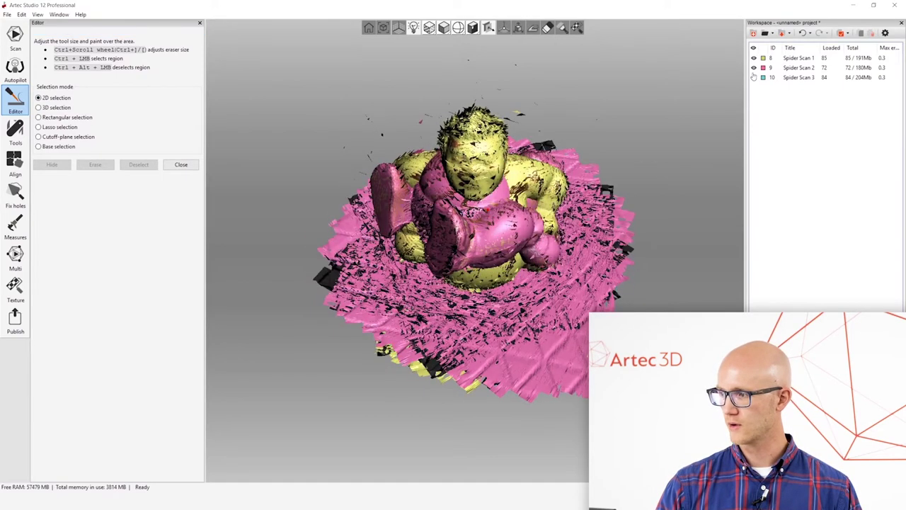
{"action": "left_click", "coordinate": [754, 67]}
{"action": "left_click_drag", "start_coordinate": [588, 197], "coordinate": [517, 202]}
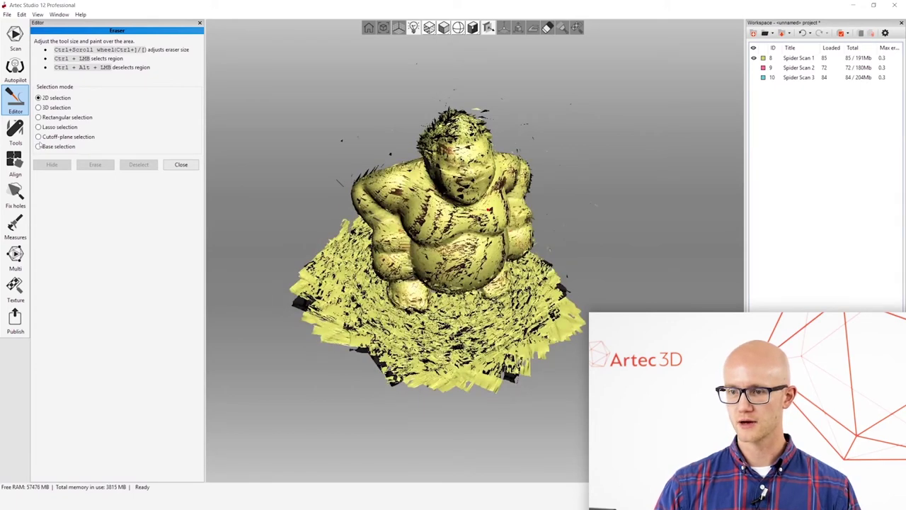
Erase Spider Scan 1's turntable base using the Cutoff-plane selection
{"action": "left_click", "coordinate": [39, 138]}
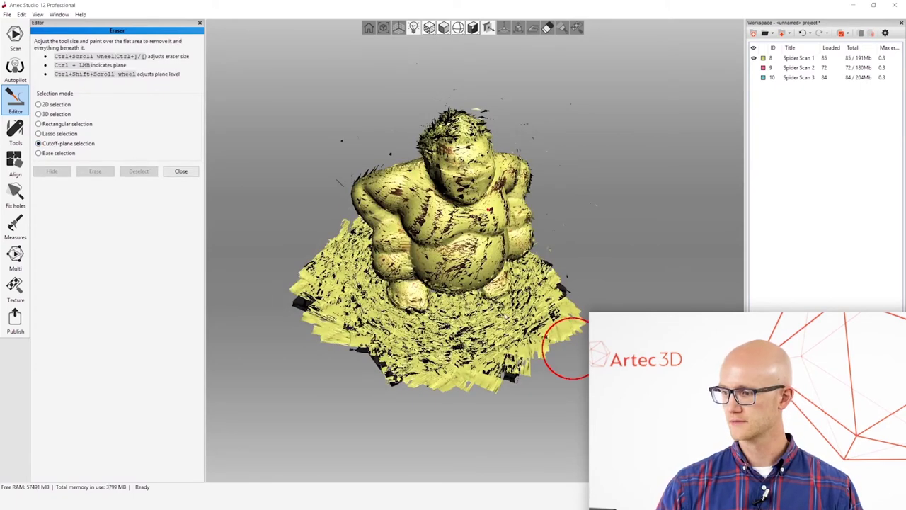
{"action": "mouse_move", "coordinate": [504, 312]}
{"action": "left_mouse_down"}
{"action": "mouse_move", "coordinate": [517, 301]}
{"action": "mouse_move", "coordinate": [437, 342]}
{"action": "left_mouse_up"}
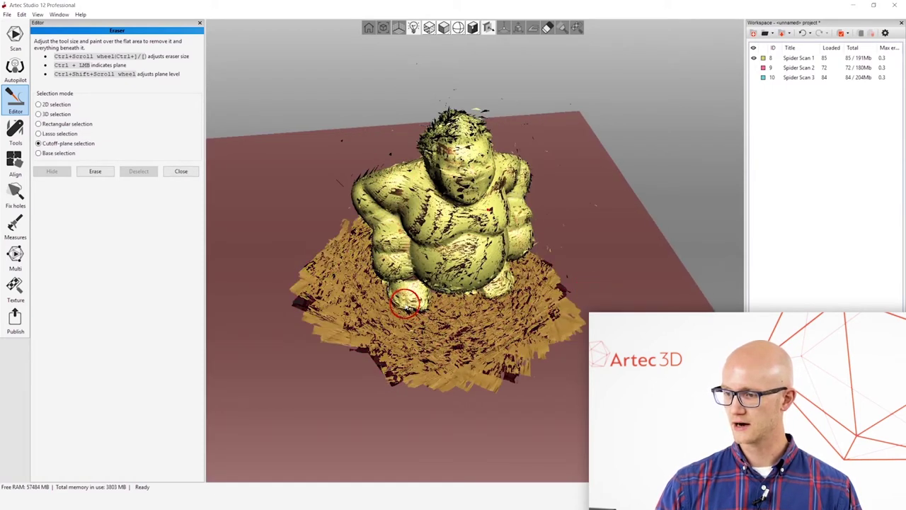
{"action": "scroll", "coordinate": [425, 324], "scroll_direction": "down", "scroll_amount": 3, "text": "ctrl+shift"}
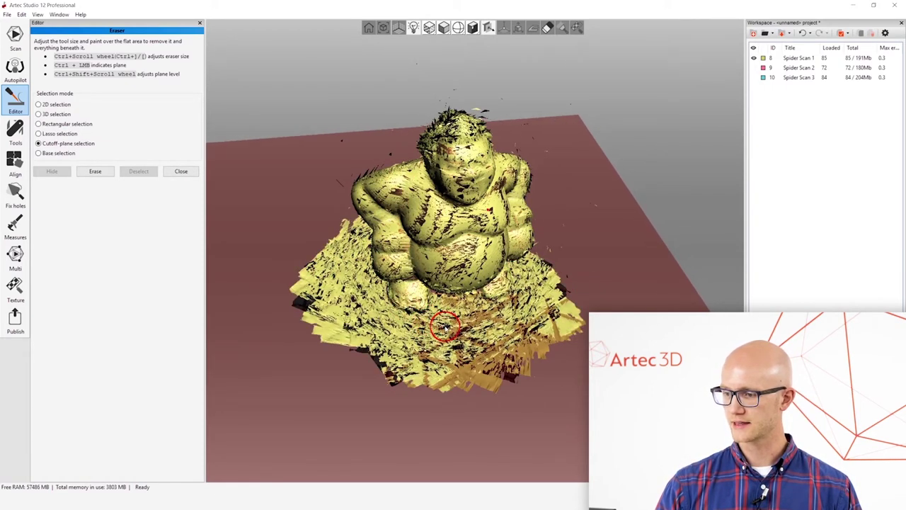
{"action": "left_click", "coordinate": [95, 170]}
{"action": "mouse_move", "coordinate": [517, 346]}
{"action": "left_mouse_down"}
{"action": "mouse_move", "coordinate": [574, 245]}
{"action": "mouse_move", "coordinate": [455, 320]}
{"action": "mouse_move", "coordinate": [467, 311]}
{"action": "left_mouse_up"}
Show Spider Scan 2 and erase its turntable base with Base selection
{"action": "left_click", "coordinate": [753, 68]}
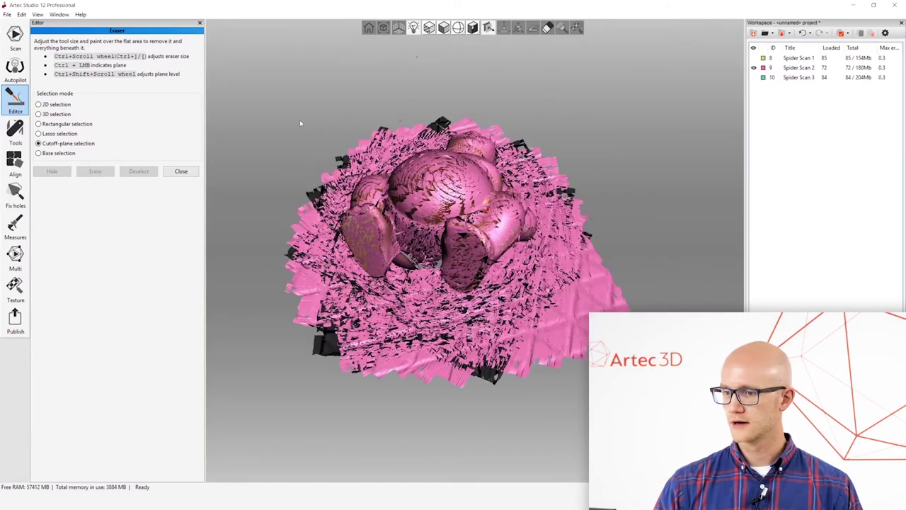
{"action": "left_click", "coordinate": [69, 153]}
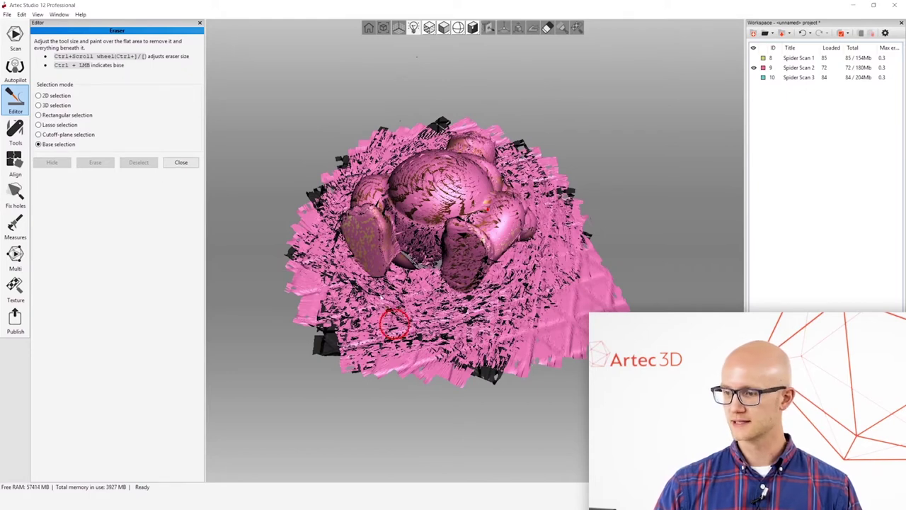
{"action": "left_click", "coordinate": [391, 312], "text": "ctrl"}
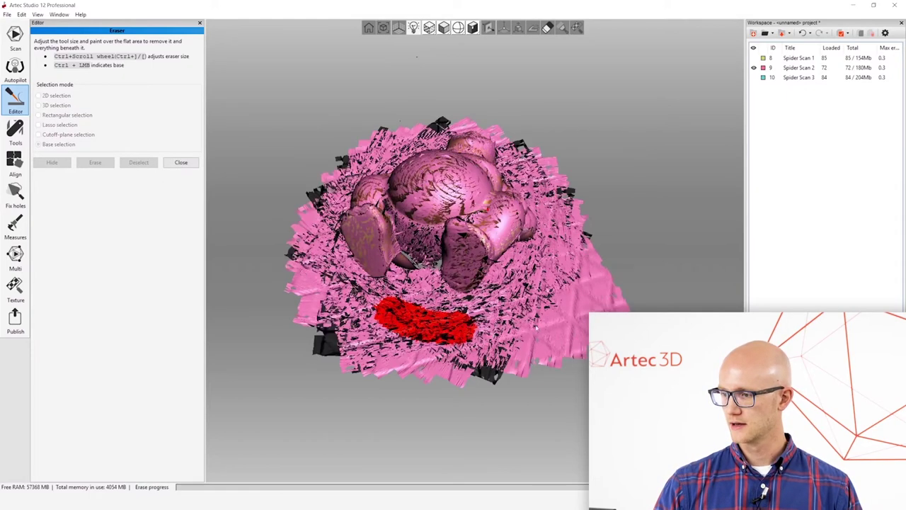
{"action": "mouse_move", "coordinate": [522, 296]}
{"action": "left_mouse_down"}
{"action": "mouse_move", "coordinate": [500, 320]}
{"action": "mouse_move", "coordinate": [461, 291]}
{"action": "mouse_move", "coordinate": [285, 258]}
{"action": "mouse_move", "coordinate": [304, 221]}
{"action": "mouse_move", "coordinate": [486, 208]}
{"action": "mouse_move", "coordinate": [368, 241]}
{"action": "left_mouse_up"}
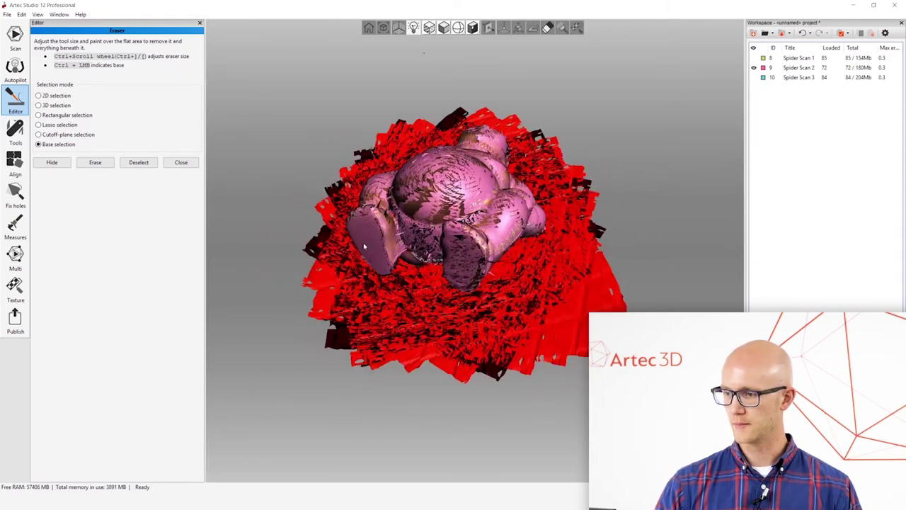
{"action": "left_click", "coordinate": [95, 162]}
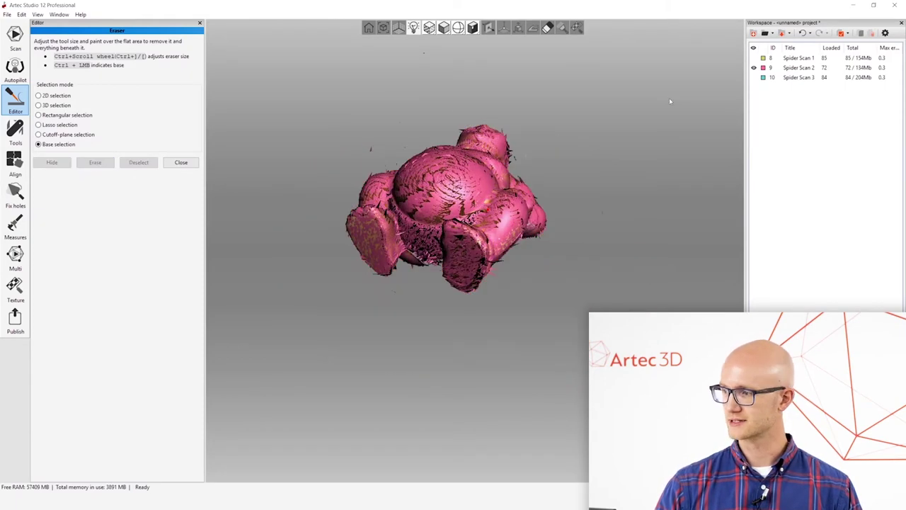
Show Spider Scan 3 and erase its turntable base
{"action": "left_click", "coordinate": [754, 78]}
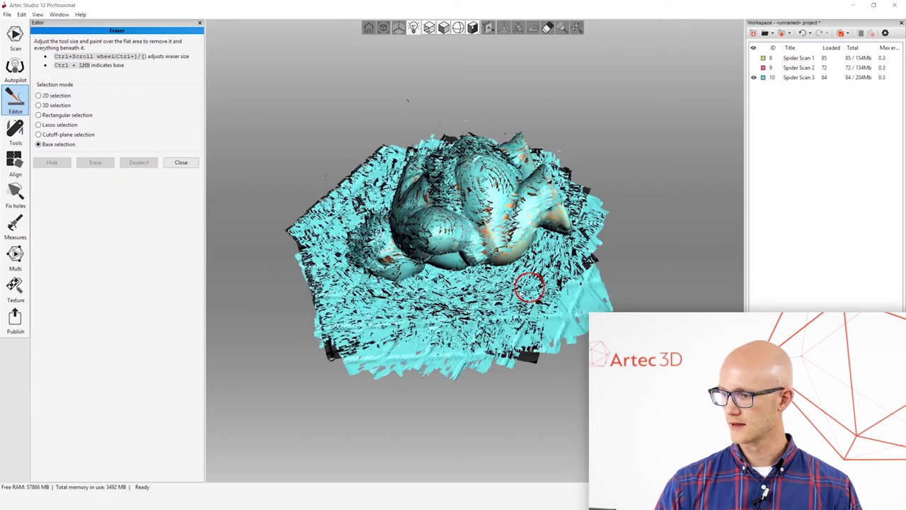
{"action": "mouse_move", "coordinate": [530, 283]}
{"action": "left_mouse_down"}
{"action": "mouse_move", "coordinate": [435, 322]}
{"action": "mouse_move", "coordinate": [471, 304]}
{"action": "left_mouse_up"}
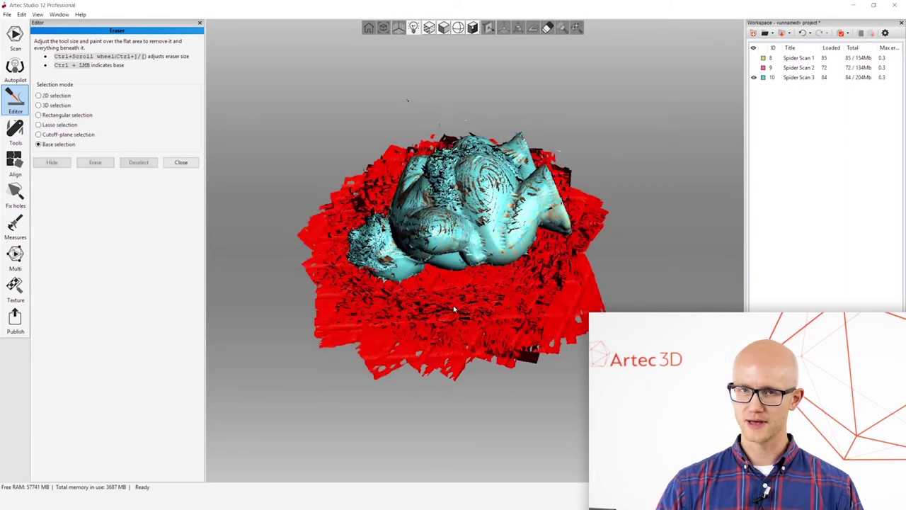
{"action": "left_click_drag", "start_coordinate": [454, 306], "coordinate": [486, 208]}
{"action": "left_click", "coordinate": [96, 162]}
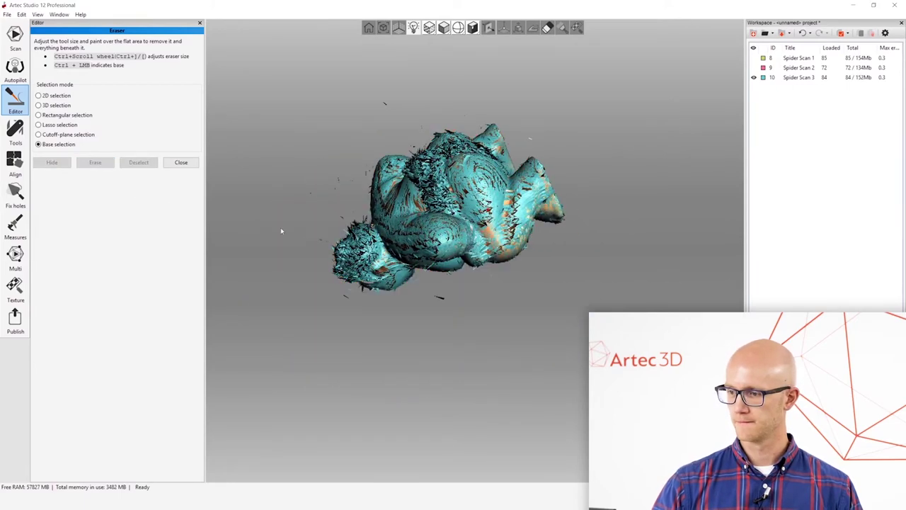
Show all three scans, brush-select the stray piece on the cyan scan, and delete it
{"action": "left_click", "coordinate": [753, 67]}
{"action": "left_click", "coordinate": [754, 57]}
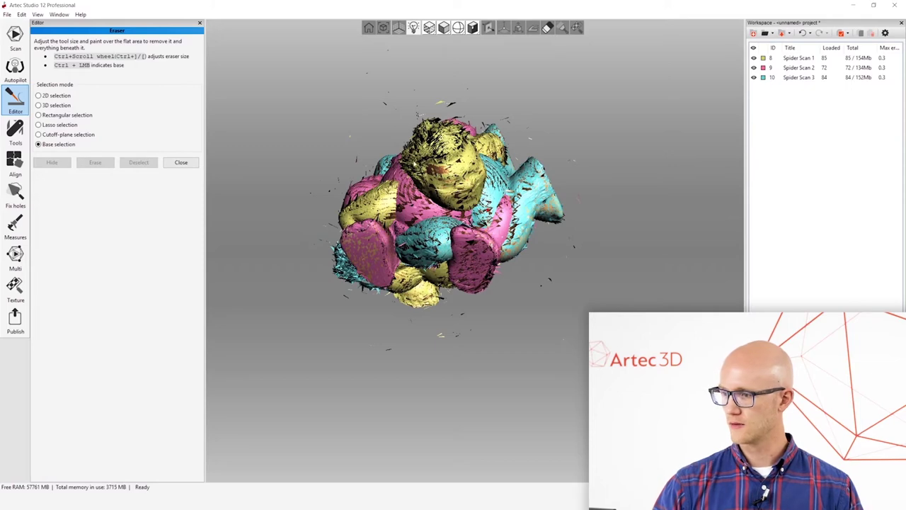
{"action": "left_click", "coordinate": [38, 96]}
{"action": "left_click_drag", "start_coordinate": [424, 142], "coordinate": [539, 161]}
{"action": "left_click_drag", "start_coordinate": [536, 122], "coordinate": [562, 253], "text": "ctrl"}
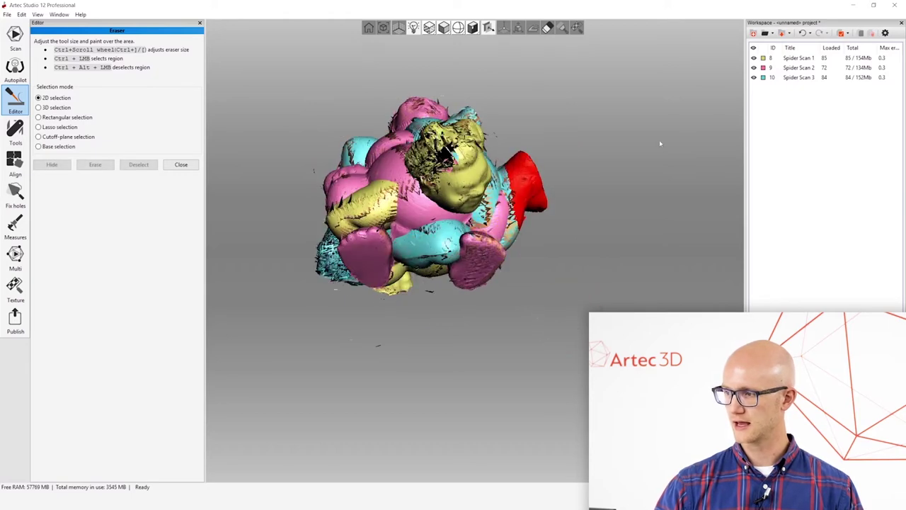
{"action": "key", "text": "Delete"}
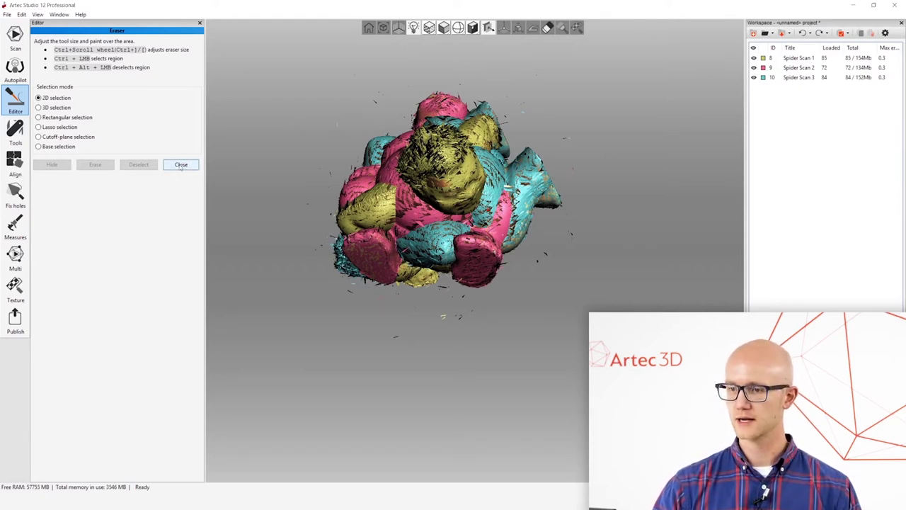
{"action": "left_click", "coordinate": [181, 165]}
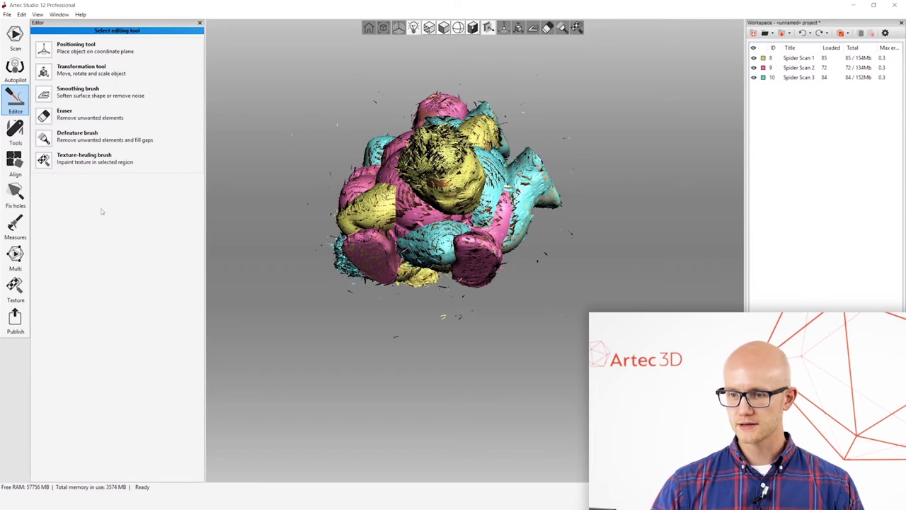
Auto-align Spider Scans 1, 2 and 3 in the Align tool and apply the result
{"action": "left_click_drag", "start_coordinate": [402, 239], "coordinate": [451, 214]}
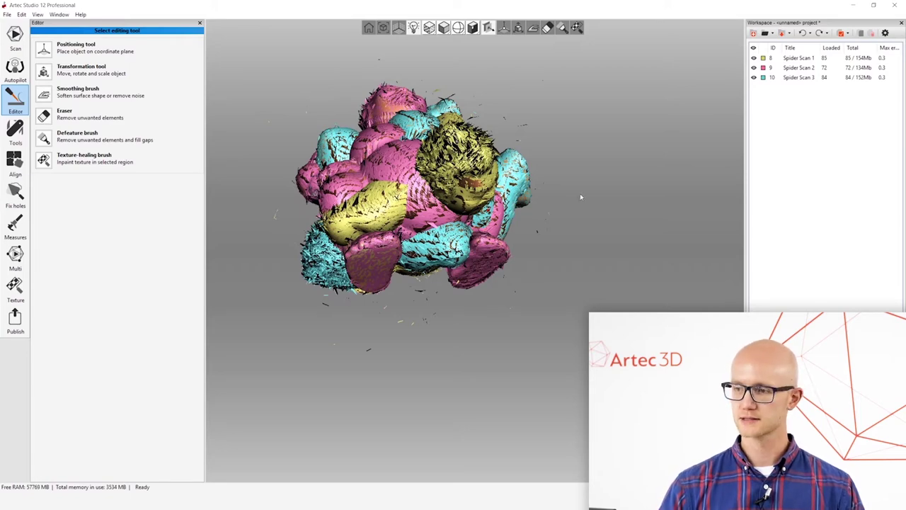
{"action": "left_click", "coordinate": [15, 162]}
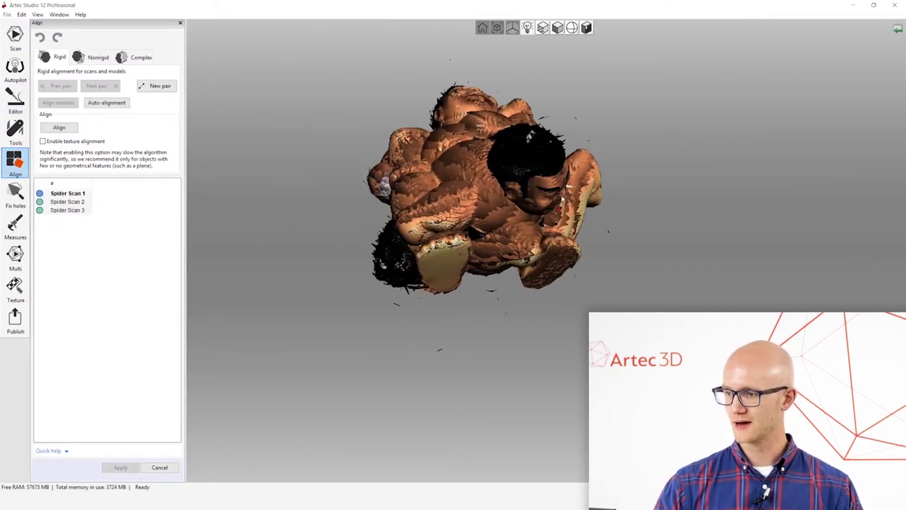
{"action": "left_click_drag", "start_coordinate": [564, 199], "coordinate": [489, 219]}
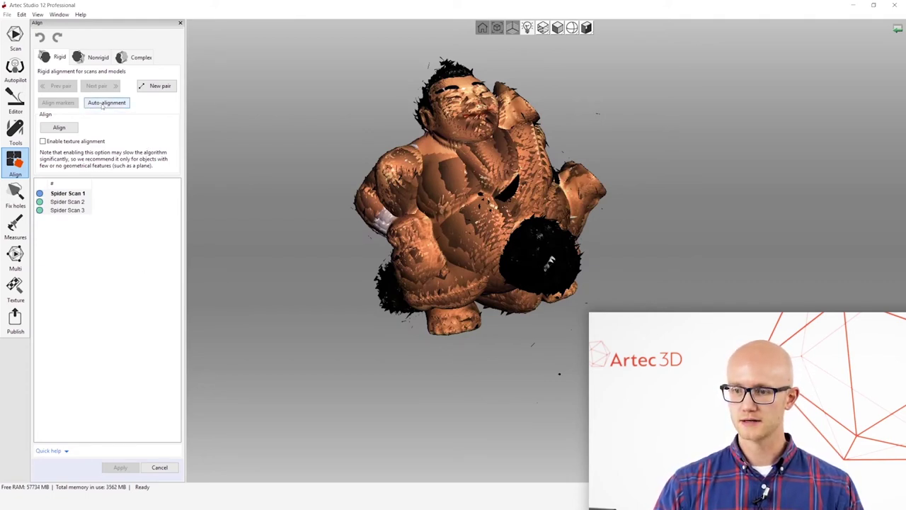
{"action": "left_click_drag", "start_coordinate": [503, 236], "coordinate": [425, 177]}
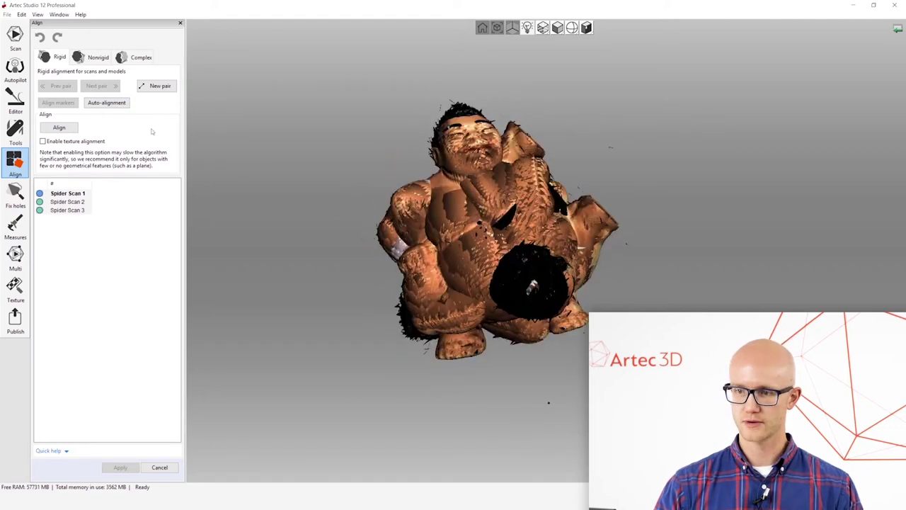
{"action": "left_click", "coordinate": [101, 103]}
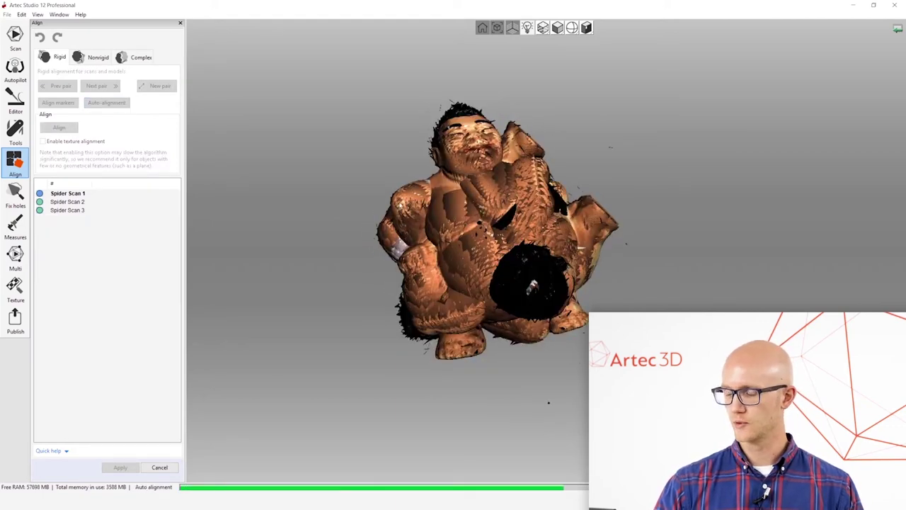
{"action": "left_click_drag", "start_coordinate": [386, 189], "coordinate": [531, 248]}
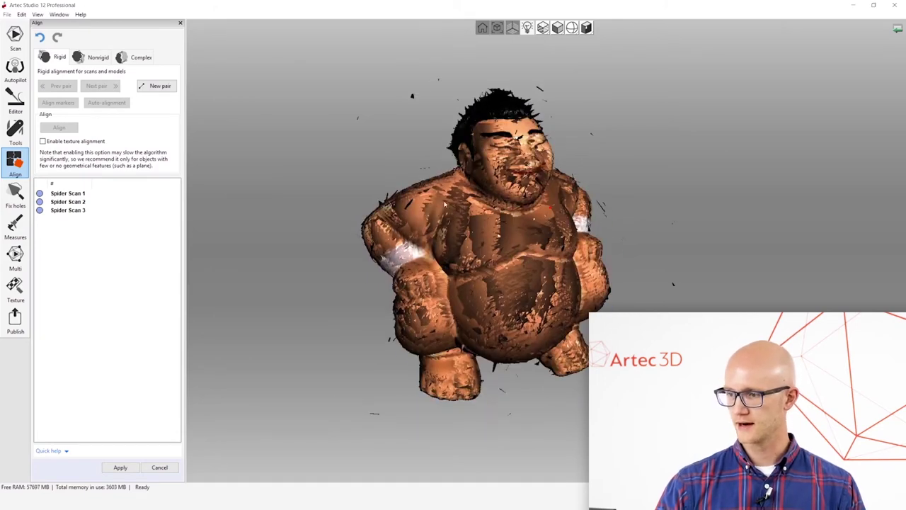
{"action": "left_click_drag", "start_coordinate": [454, 212], "coordinate": [396, 262]}
{"action": "left_click", "coordinate": [124, 469]}
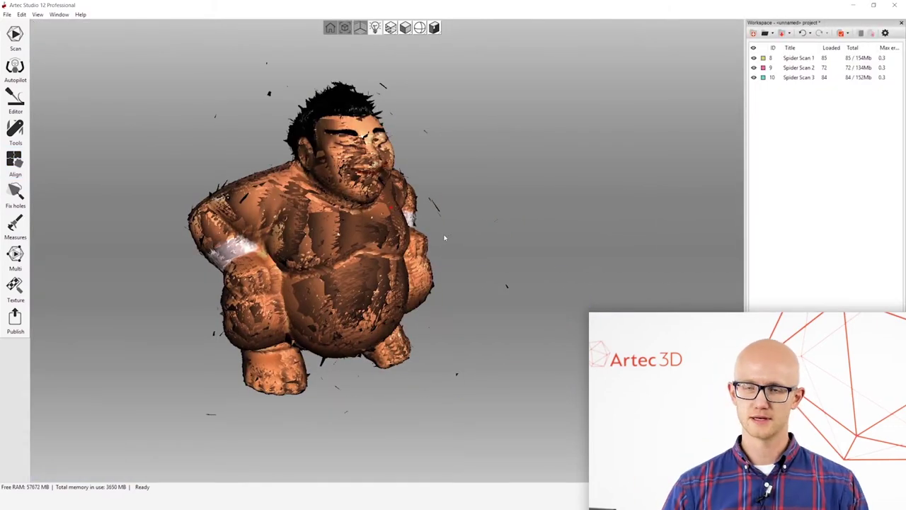
Open the Tools panel with registration, fusion and postprocessing options
{"action": "mouse_move", "coordinate": [242, 160]}
{"action": "left_mouse_down"}
{"action": "mouse_move", "coordinate": [297, 161]}
{"action": "mouse_move", "coordinate": [247, 168]}
{"action": "left_mouse_up"}
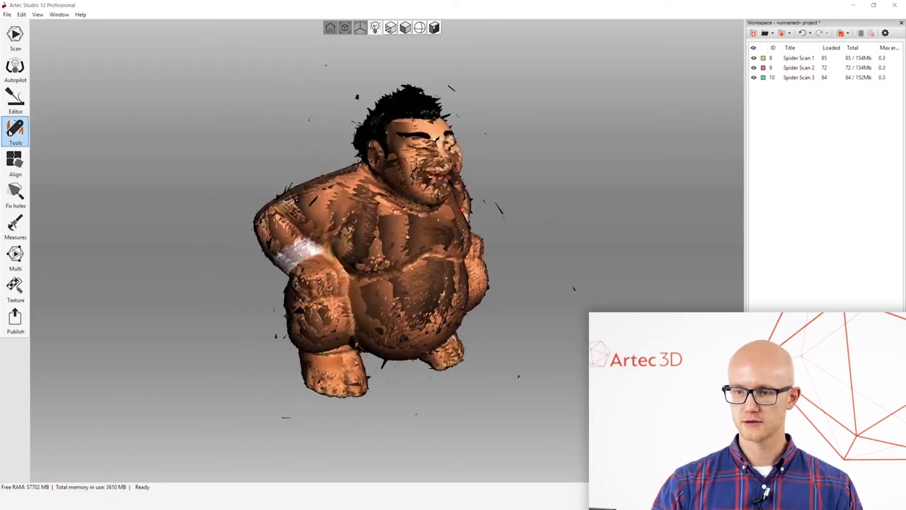
{"action": "left_click", "coordinate": [14, 129]}
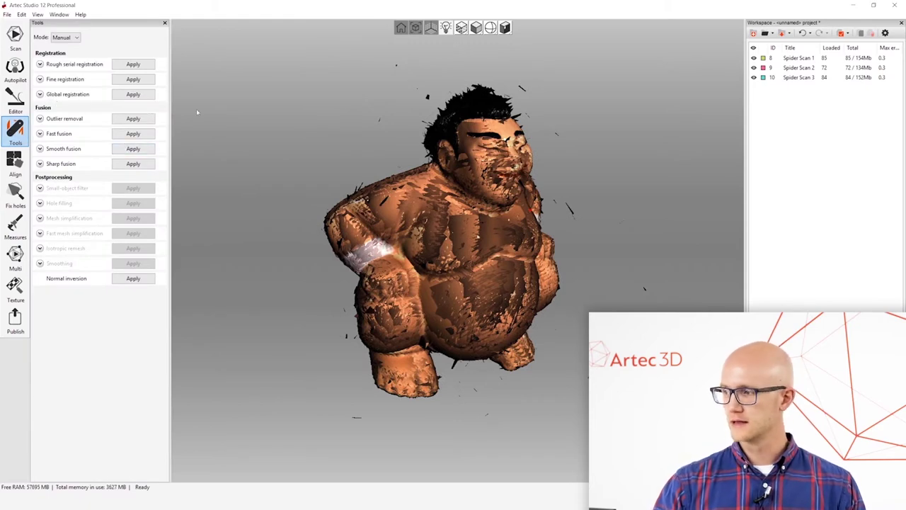
{"action": "left_click_drag", "start_coordinate": [556, 99], "coordinate": [439, 204]}
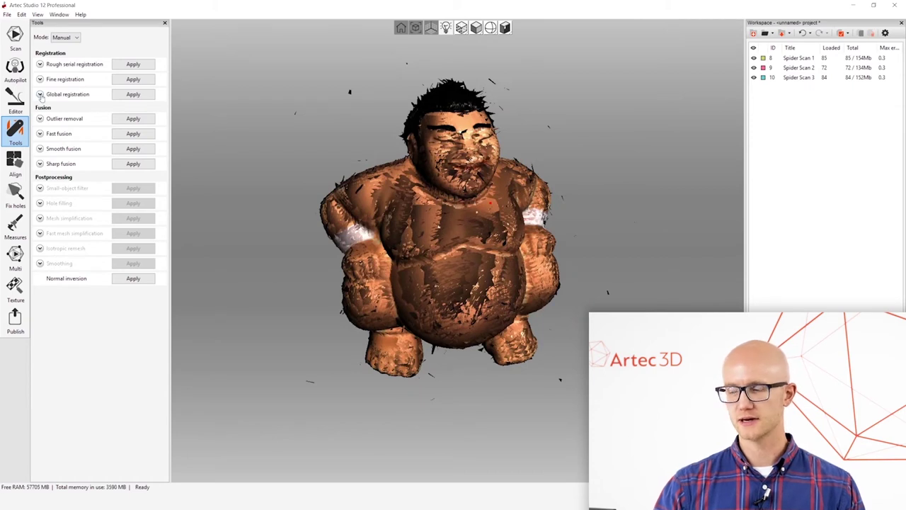
{"action": "left_click_drag", "start_coordinate": [562, 153], "coordinate": [473, 204]}
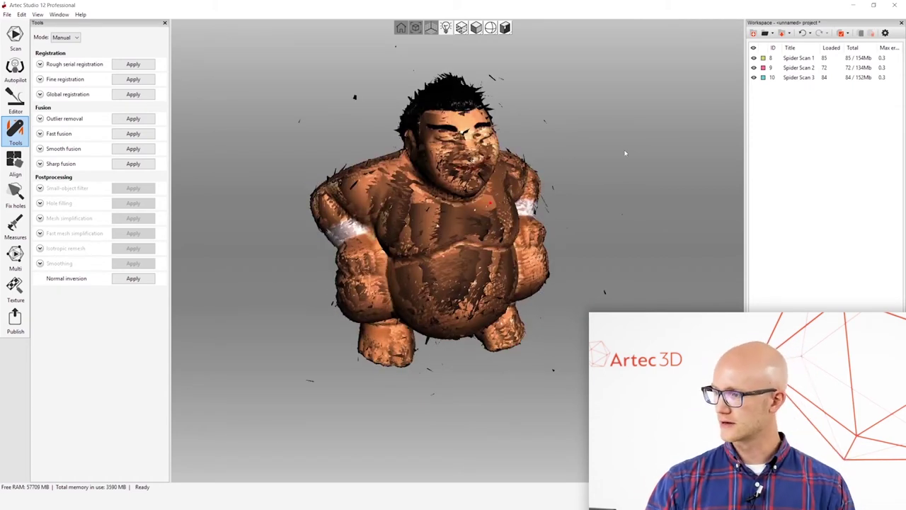
Hide all three Spider Scans, then show them again one by one to inspect each
{"action": "left_click", "coordinate": [754, 77]}
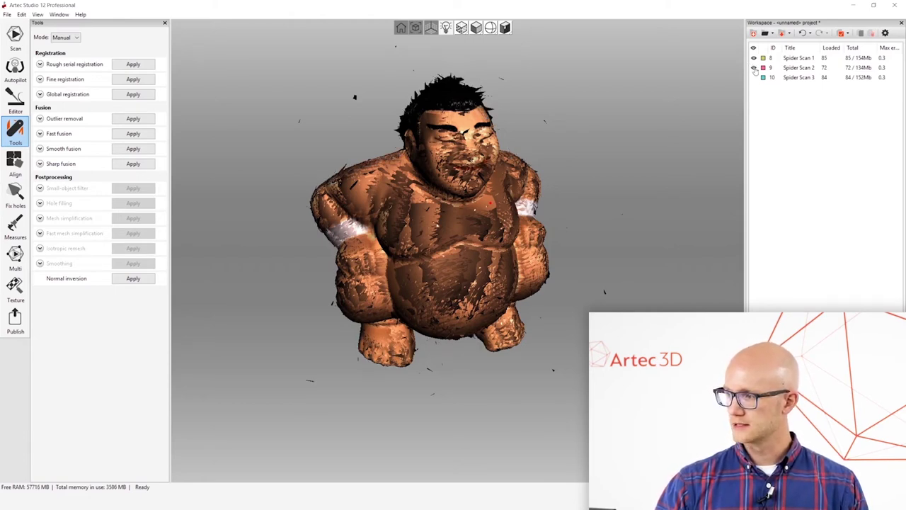
{"action": "left_click", "coordinate": [754, 68]}
{"action": "left_click", "coordinate": [755, 58]}
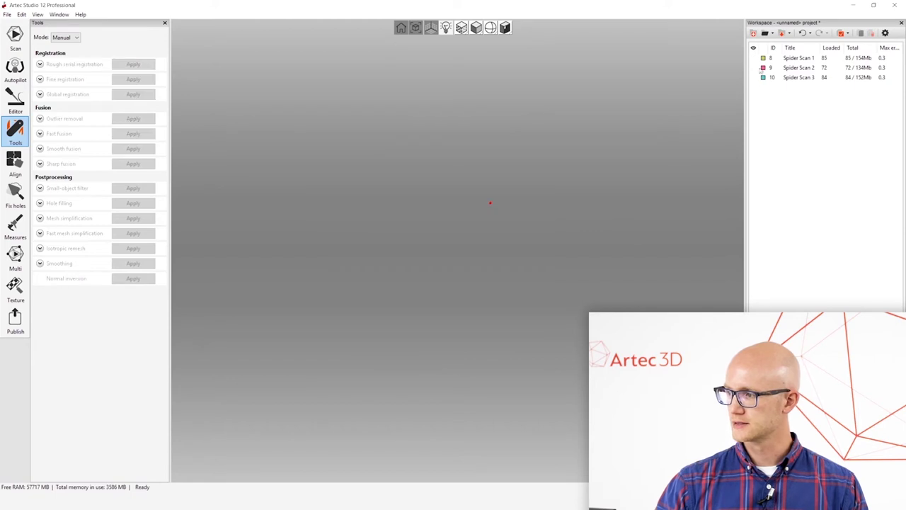
{"action": "left_click", "coordinate": [754, 57]}
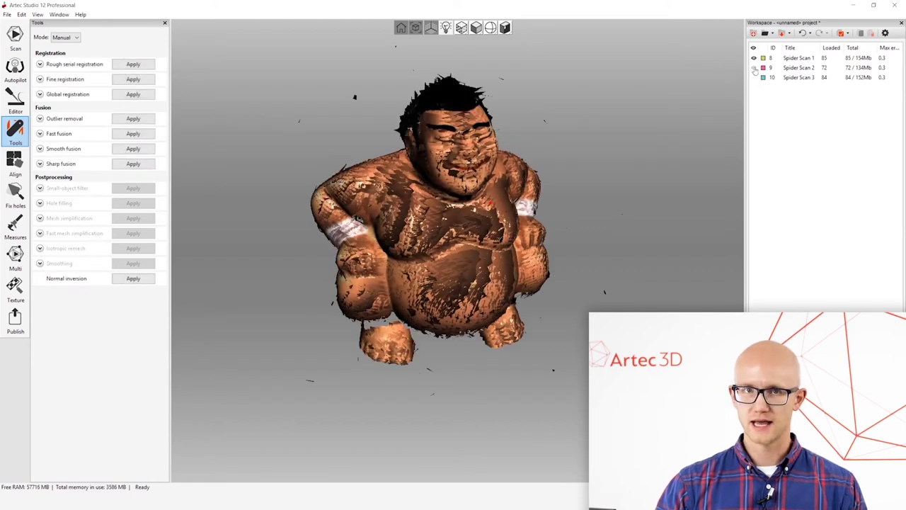
{"action": "left_click", "coordinate": [754, 67]}
{"action": "left_click", "coordinate": [754, 77]}
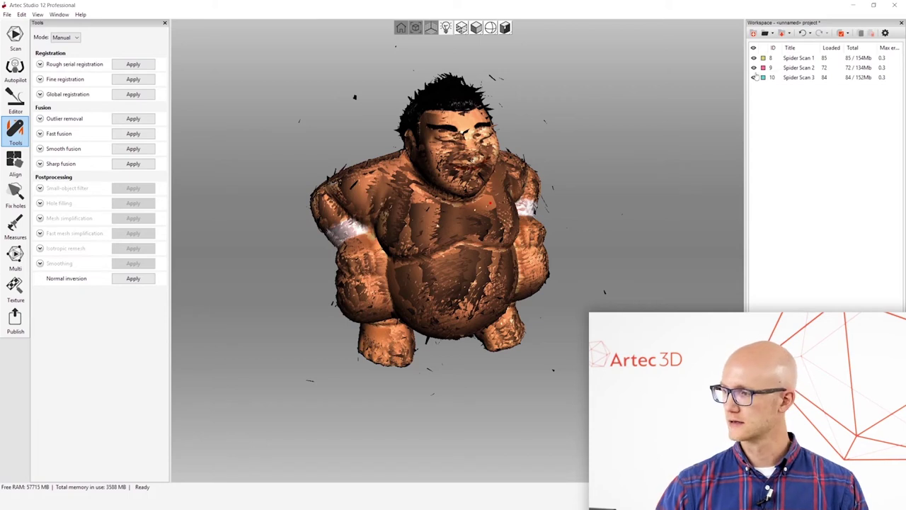
Hide the scans once more, then restore Spider Scans 1, 2 and 3 so all are visible
{"action": "left_click", "coordinate": [754, 77]}
{"action": "left_click", "coordinate": [754, 67]}
{"action": "left_click", "coordinate": [754, 57]}
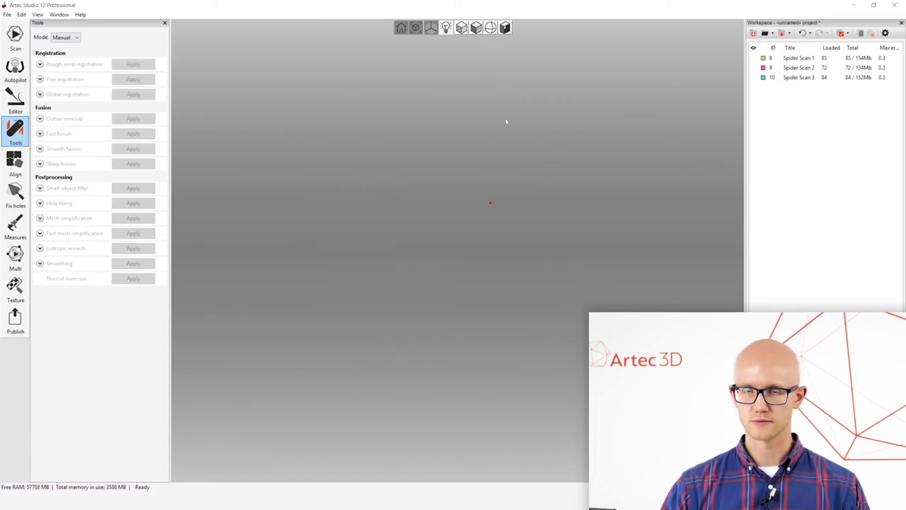
{"action": "left_click", "coordinate": [754, 57]}
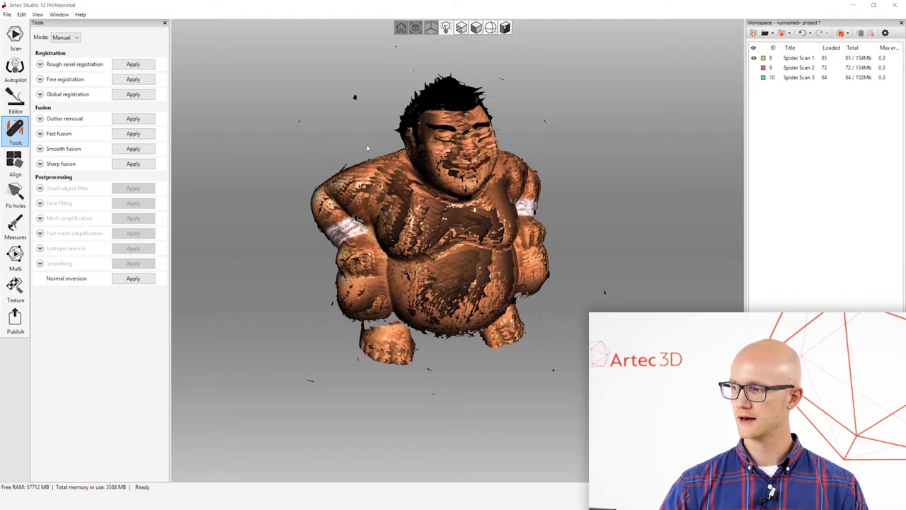
{"action": "left_click", "coordinate": [754, 67]}
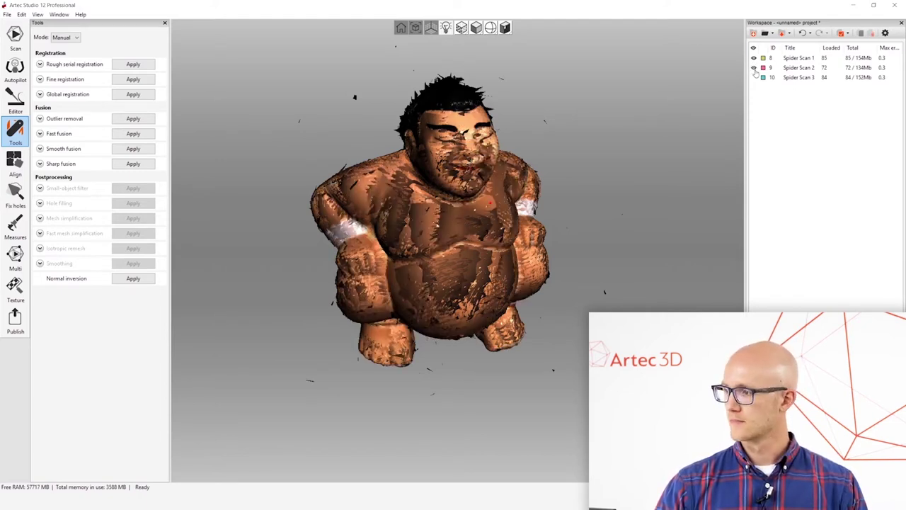
{"action": "left_click", "coordinate": [754, 77]}
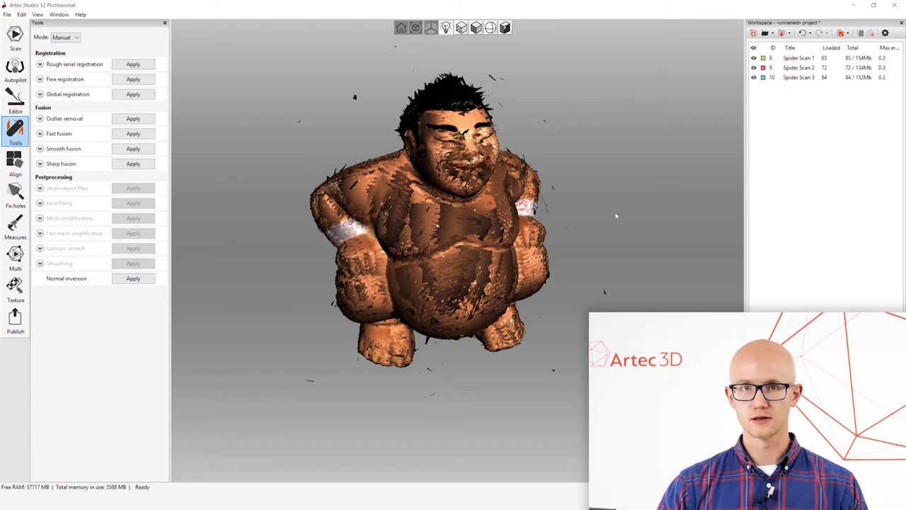
{"action": "left_click_drag", "start_coordinate": [555, 249], "coordinate": [571, 252]}
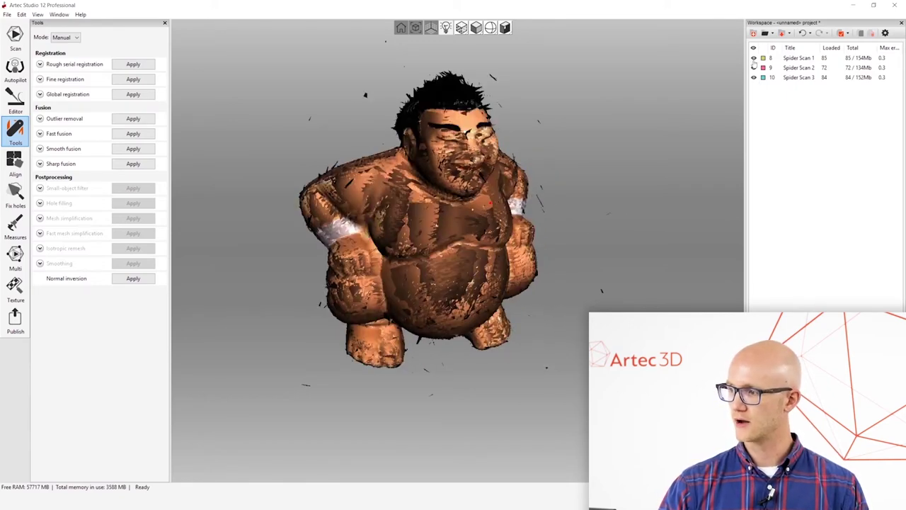
{"action": "mouse_move", "coordinate": [470, 237]}
{"action": "left_mouse_down"}
{"action": "mouse_move", "coordinate": [456, 239]}
{"action": "mouse_move", "coordinate": [341, 170]}
{"action": "left_mouse_up"}
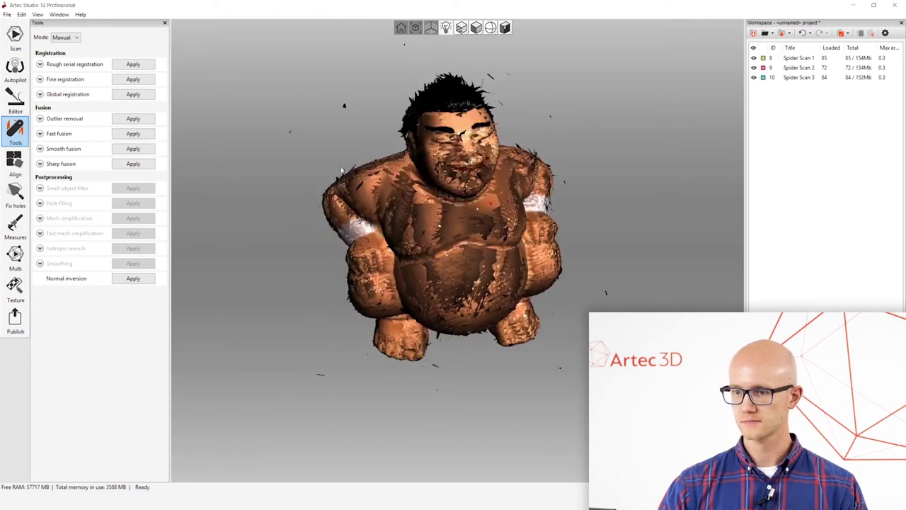
Run Global registration with the Geometry_and_Texture algorithm, reducing max error to 0.1
{"action": "left_click", "coordinate": [40, 95]}
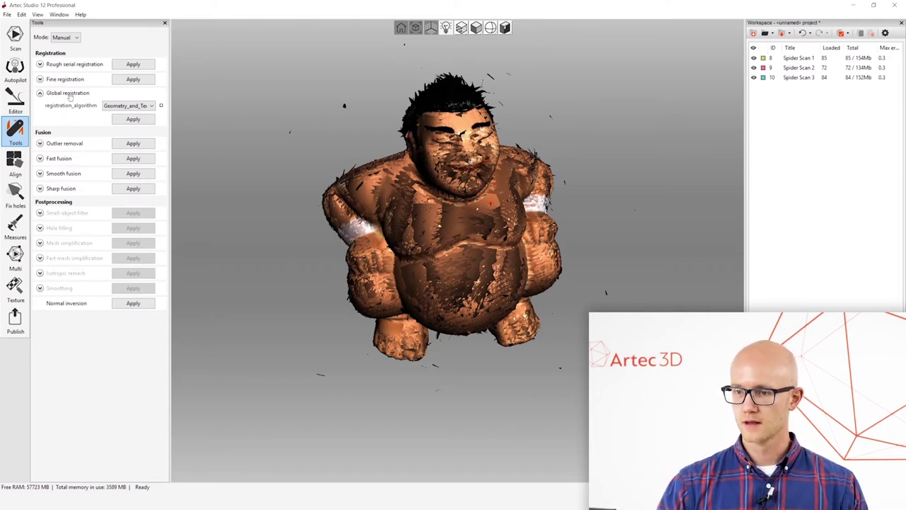
{"action": "left_click", "coordinate": [136, 108]}
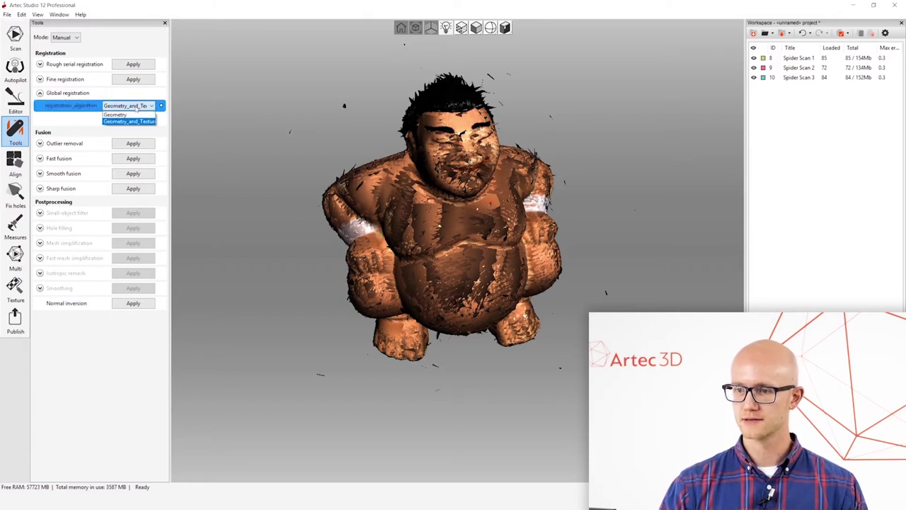
{"action": "left_click", "coordinate": [120, 115]}
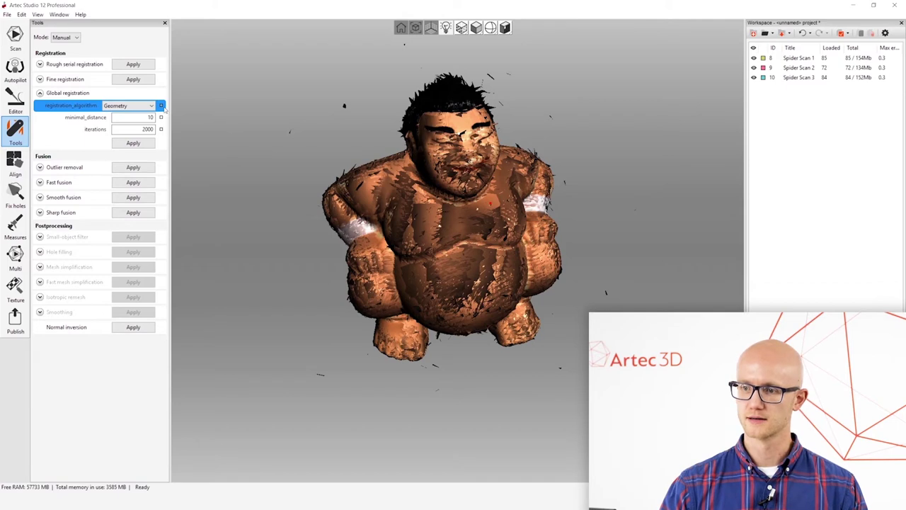
{"action": "left_click", "coordinate": [161, 106]}
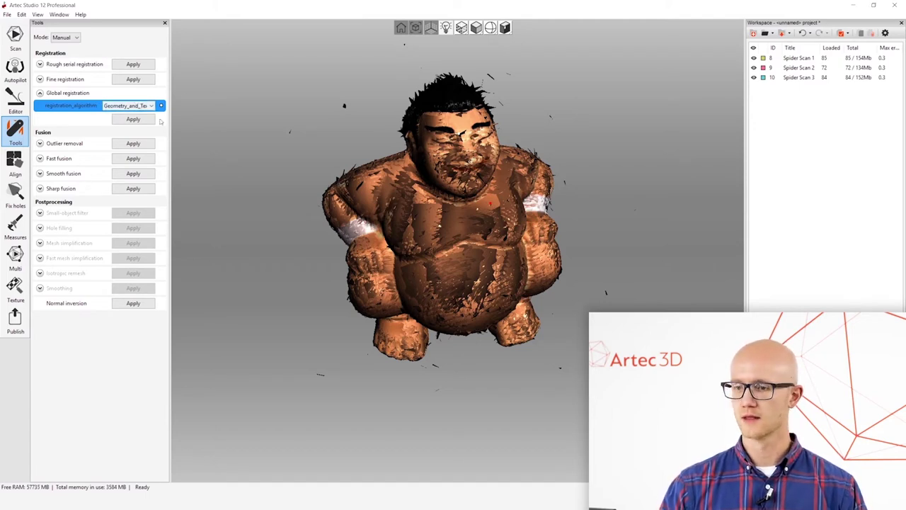
{"action": "left_click", "coordinate": [134, 118]}
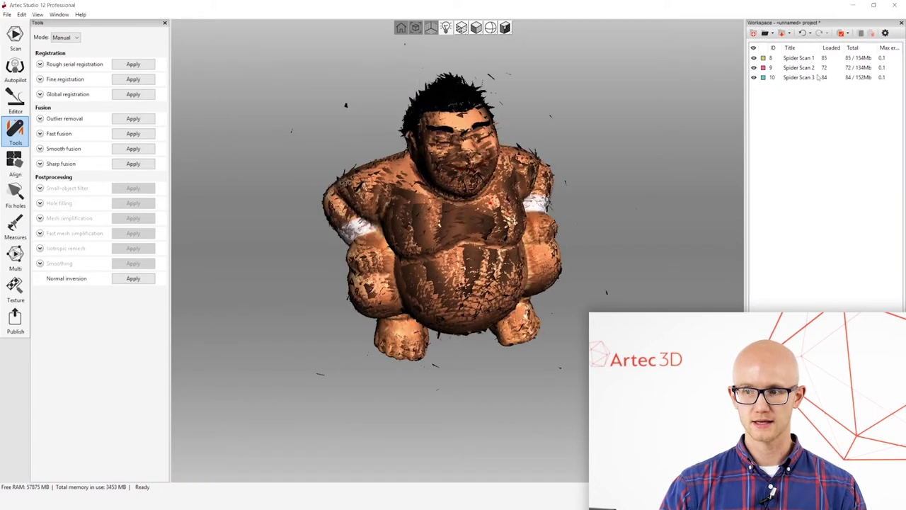
{"action": "left_click_drag", "start_coordinate": [484, 227], "coordinate": [457, 217]}
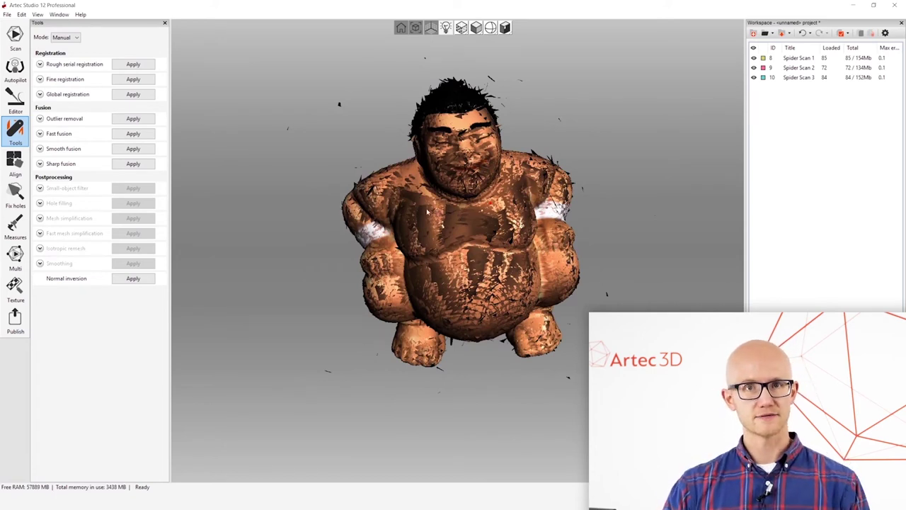
Expand the Outlier removal settings and zoom in on the figure's head
{"action": "left_click", "coordinate": [41, 119]}
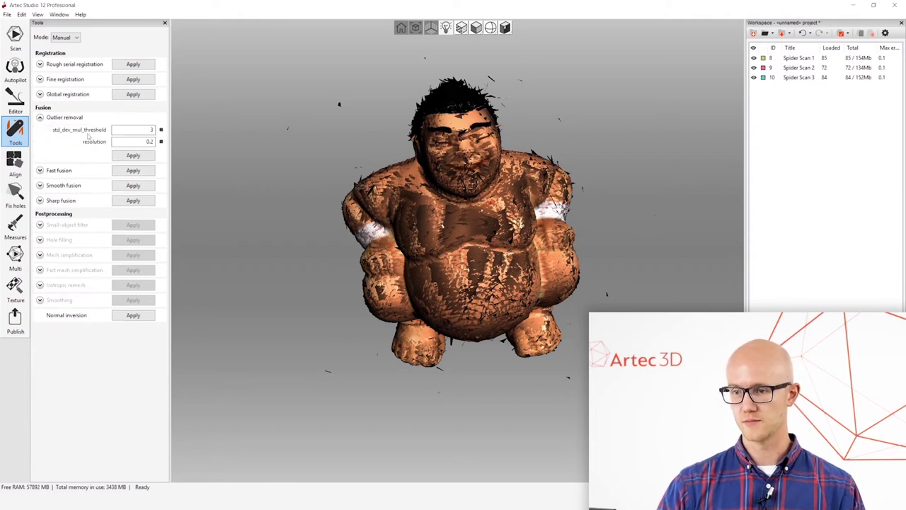
{"action": "left_click", "coordinate": [128, 129]}
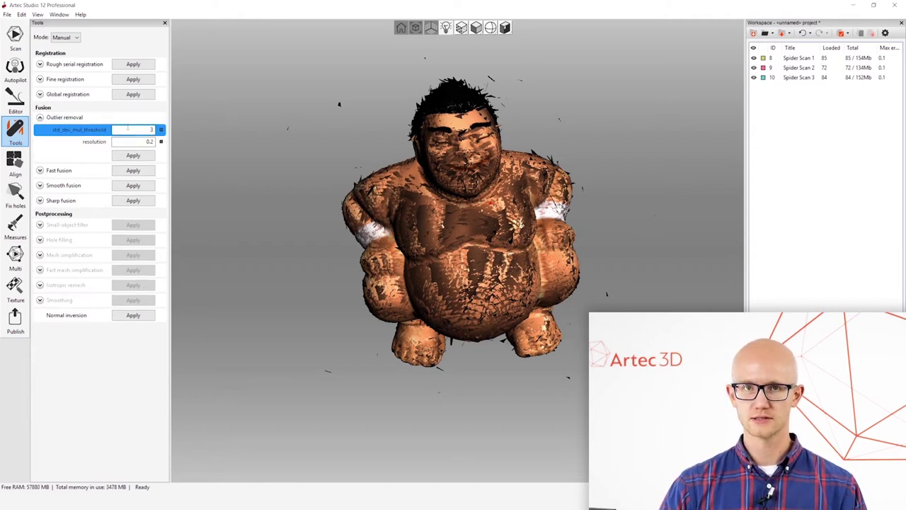
{"action": "left_click_drag", "start_coordinate": [453, 212], "coordinate": [397, 215]}
{"action": "left_click_drag", "start_coordinate": [482, 204], "coordinate": [504, 207]}
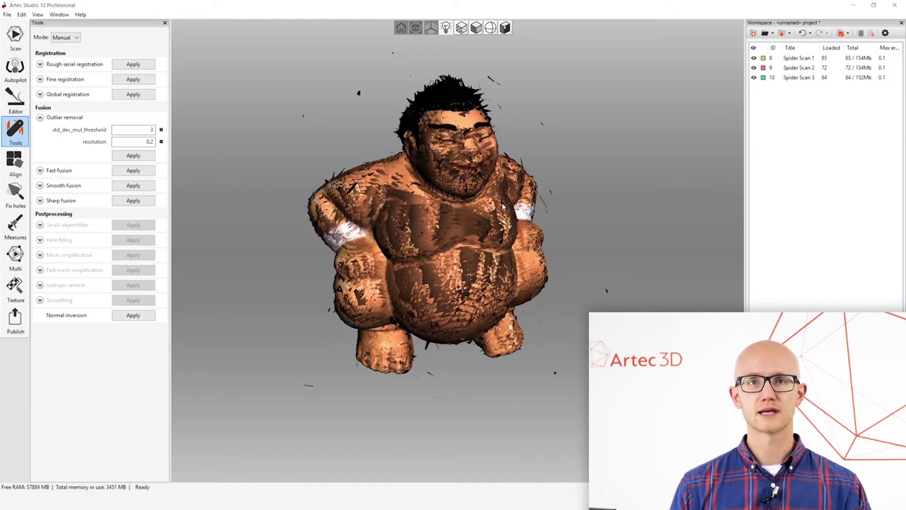
{"action": "mouse_move", "coordinate": [411, 141]}
{"action": "left_mouse_down"}
{"action": "mouse_move", "coordinate": [348, 97]}
{"action": "mouse_move", "coordinate": [364, 148]}
{"action": "mouse_move", "coordinate": [350, 263]}
{"action": "left_mouse_up"}
{"action": "scroll", "coordinate": [350, 263], "scroll_direction": "up", "scroll_amount": 5}
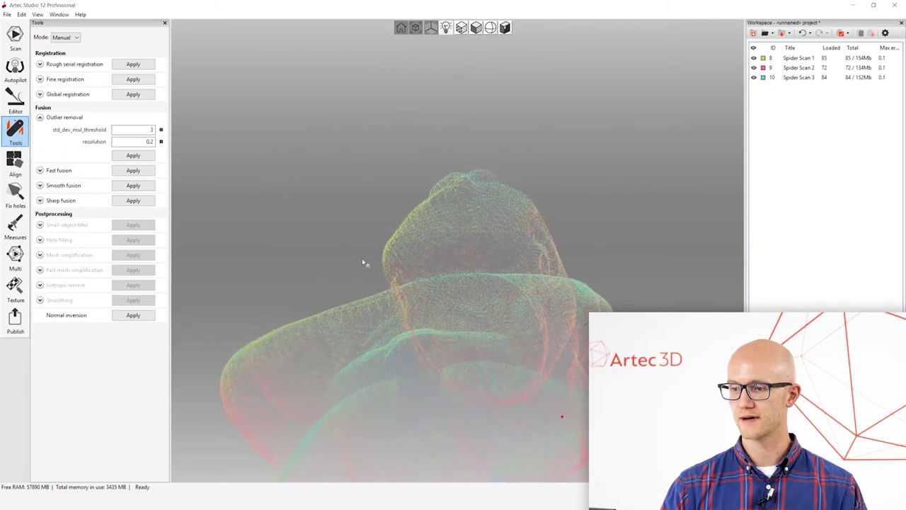
{"action": "left_click_drag", "start_coordinate": [411, 203], "coordinate": [415, 213]}
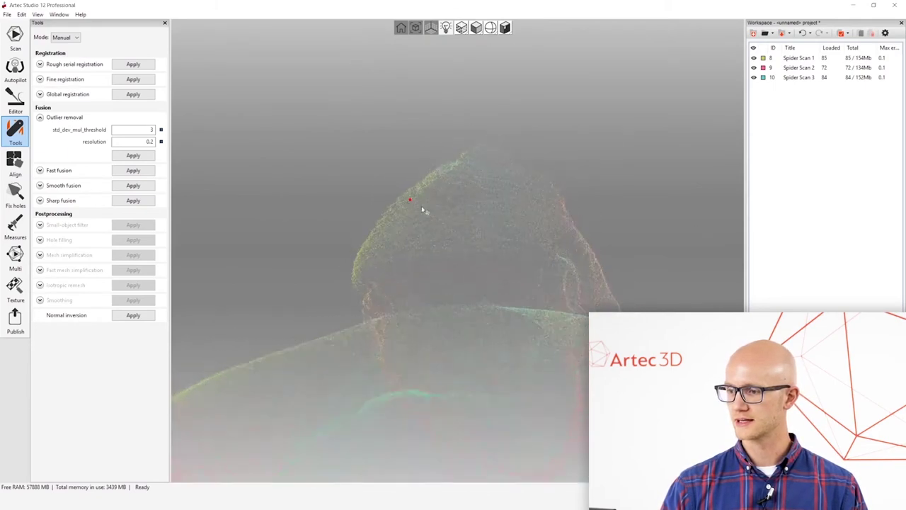
Switch the render mode to Points, inspect the head, and reset to the front view
{"action": "left_click", "coordinate": [475, 27]}
{"action": "mouse_move", "coordinate": [348, 107]}
{"action": "left_mouse_down"}
{"action": "mouse_move", "coordinate": [376, 165]}
{"action": "mouse_move", "coordinate": [431, 113]}
{"action": "left_mouse_up"}
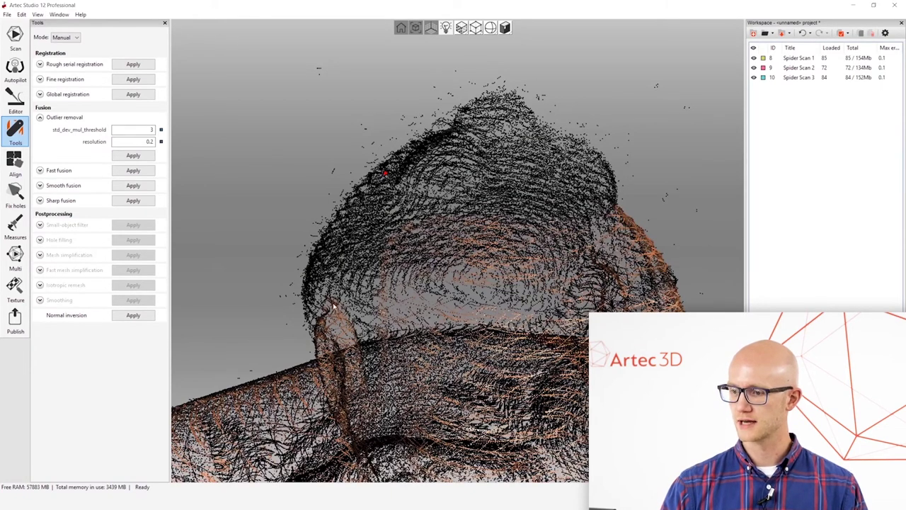
{"action": "mouse_move", "coordinate": [334, 306]}
{"action": "left_mouse_down"}
{"action": "mouse_move", "coordinate": [475, 180]}
{"action": "mouse_move", "coordinate": [338, 318]}
{"action": "left_mouse_up"}
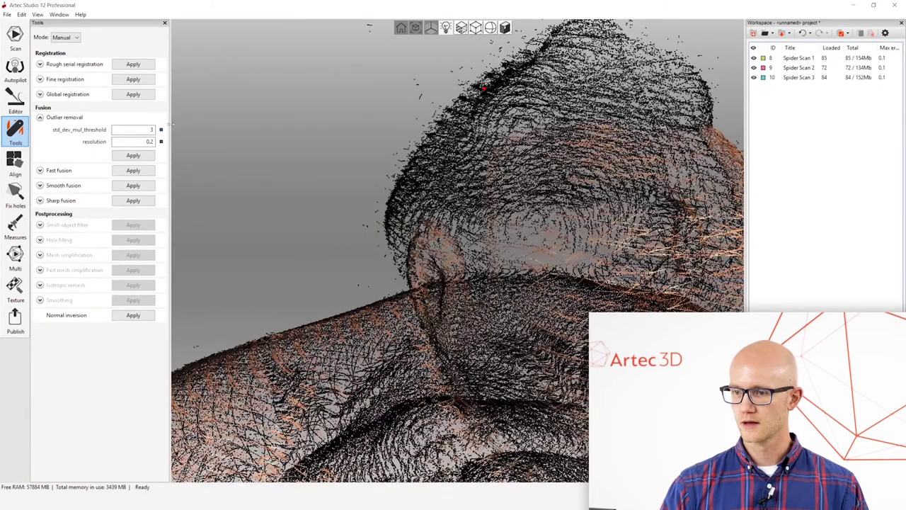
{"action": "key", "text": "Home"}
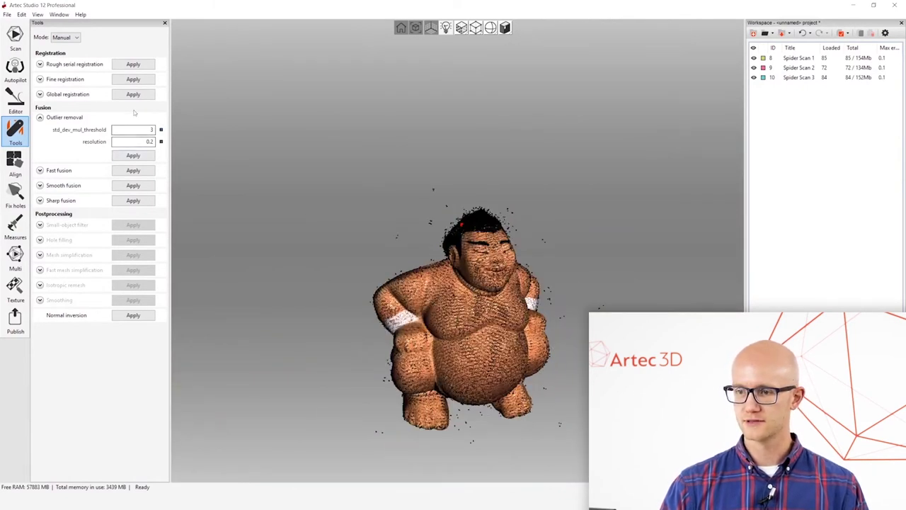
Start editing the Outlier removal fields, keeping std_dev_mul_threshold at 3
{"action": "scroll", "coordinate": [440, 225], "scroll_direction": "up", "scroll_amount": 5}
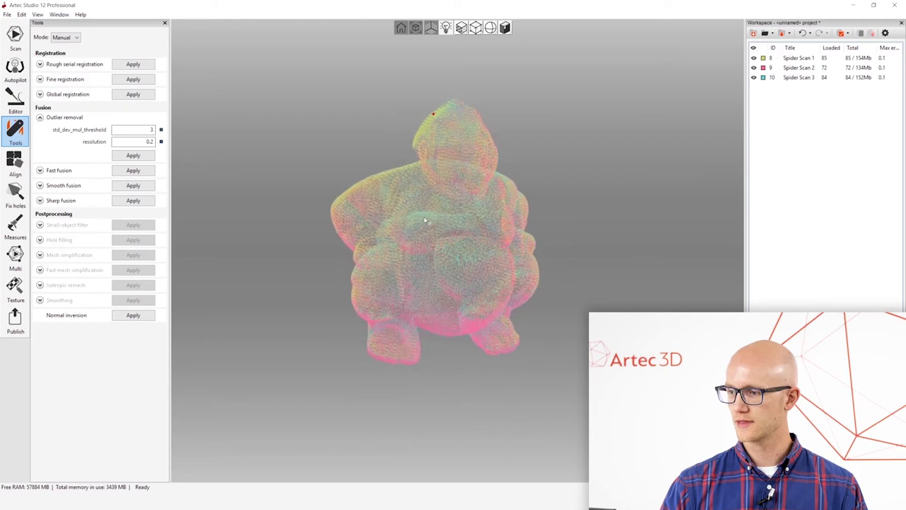
{"action": "mouse_move", "coordinate": [441, 217]}
{"action": "left_mouse_down"}
{"action": "mouse_move", "coordinate": [405, 239]}
{"action": "mouse_move", "coordinate": [449, 235]}
{"action": "mouse_move", "coordinate": [445, 225]}
{"action": "left_mouse_up"}
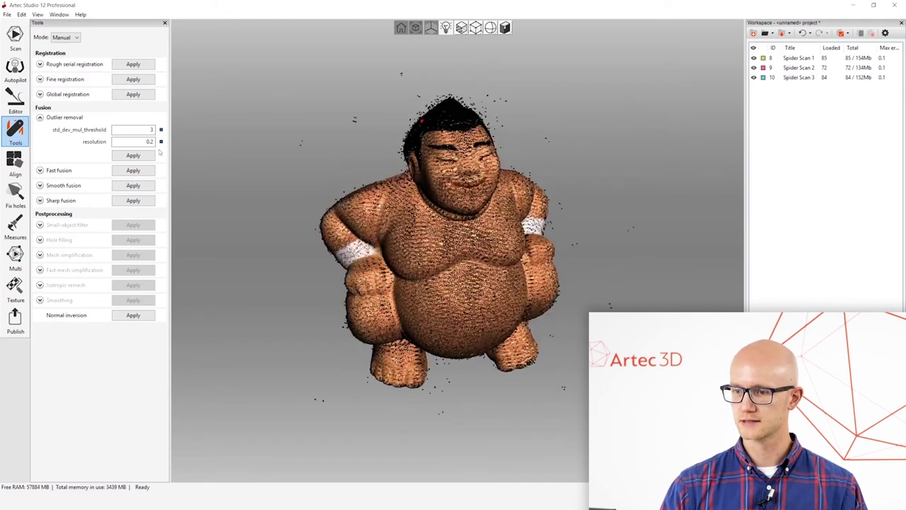
{"action": "left_click", "coordinate": [132, 130]}
{"action": "key", "text": "Tab"}
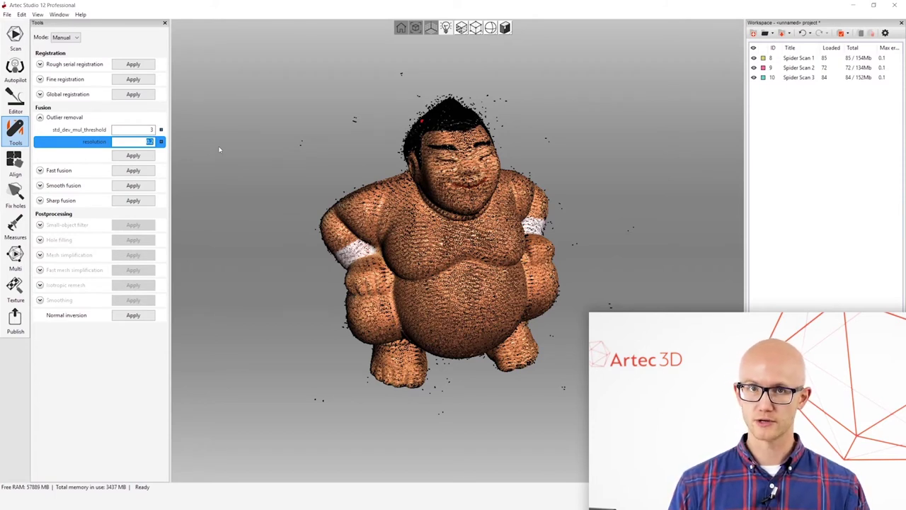
{"action": "type", "text": "3"}
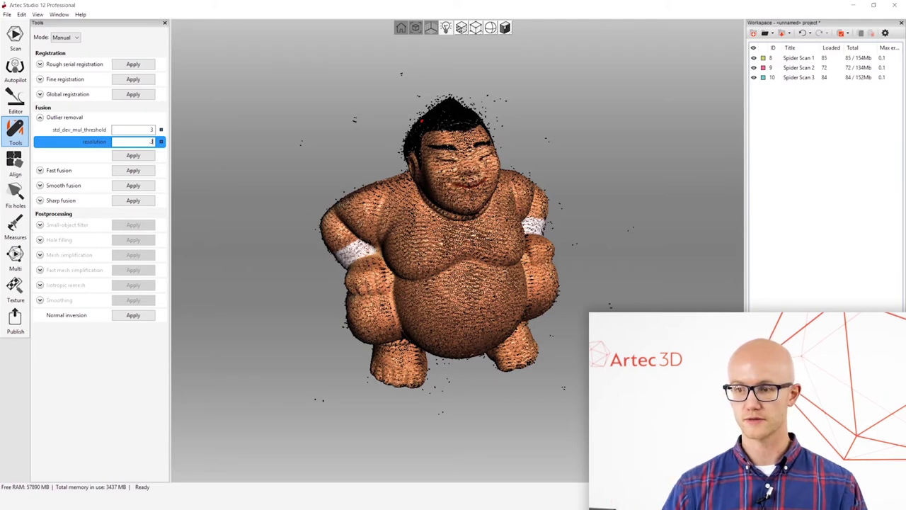
{"action": "left_click", "coordinate": [145, 131]}
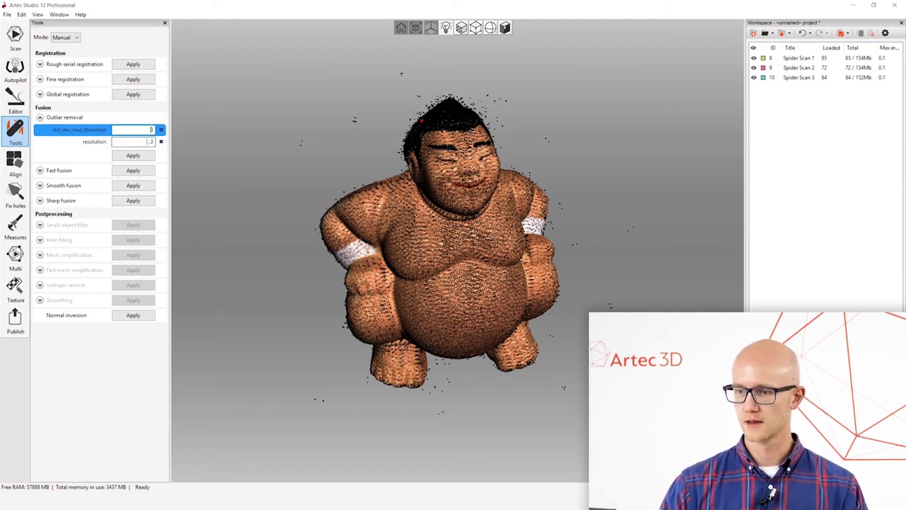
{"action": "key", "text": "Tab"}
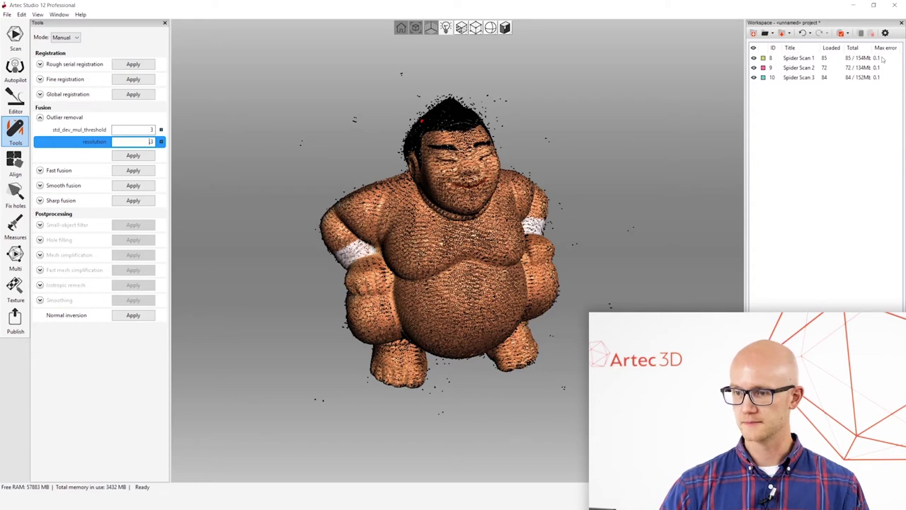
Change the Outlier removal resolution from 0.2 to 0.3
{"action": "left_click", "coordinate": [134, 129]}
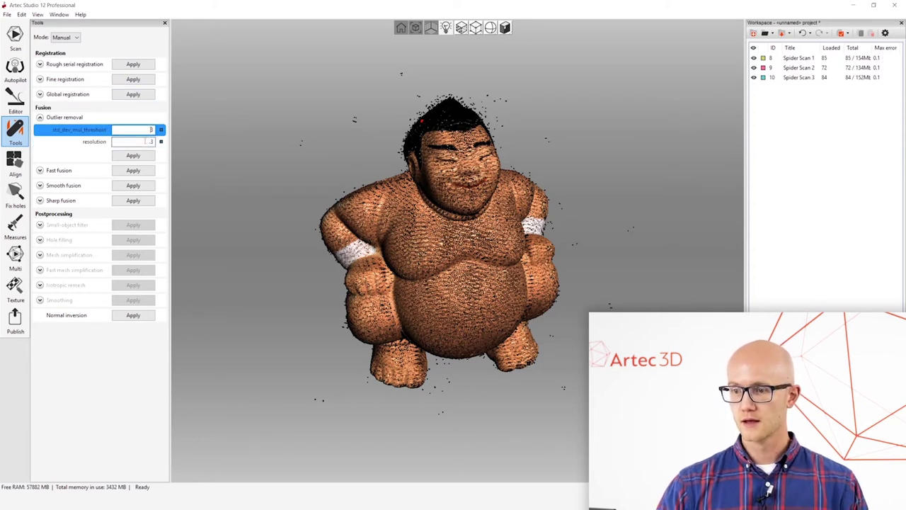
{"action": "left_click", "coordinate": [149, 141]}
{"action": "double_click", "coordinate": [150, 141]}
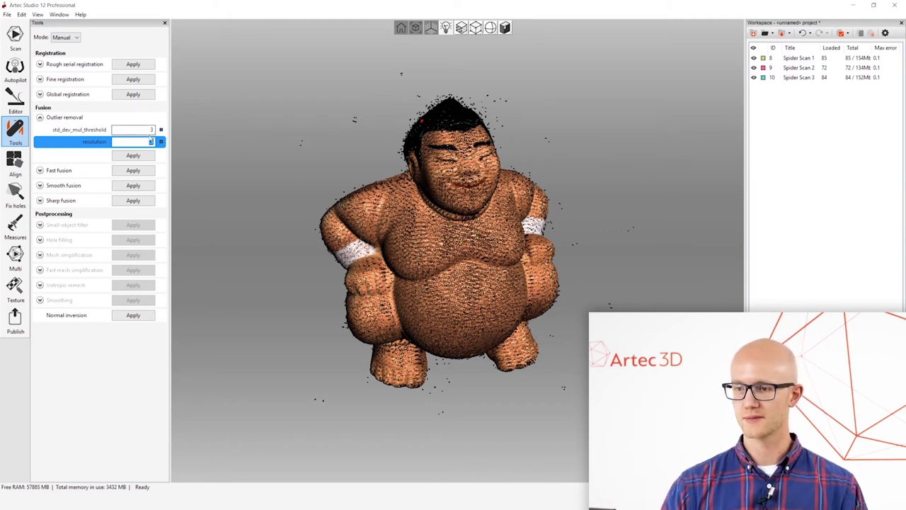
{"action": "left_click", "coordinate": [144, 141]}
{"action": "left_click_drag", "start_coordinate": [149, 140], "coordinate": [161, 143]}
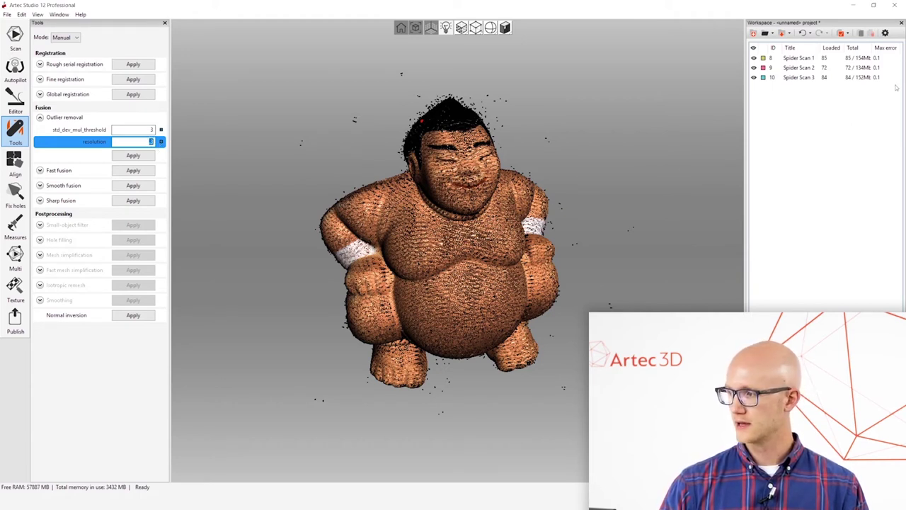
{"action": "left_click", "coordinate": [885, 59]}
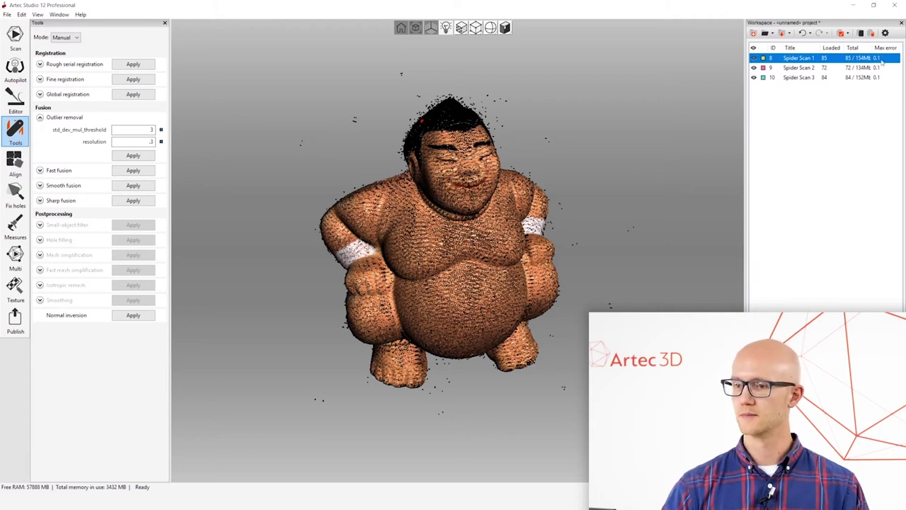
{"action": "left_click", "coordinate": [146, 141]}
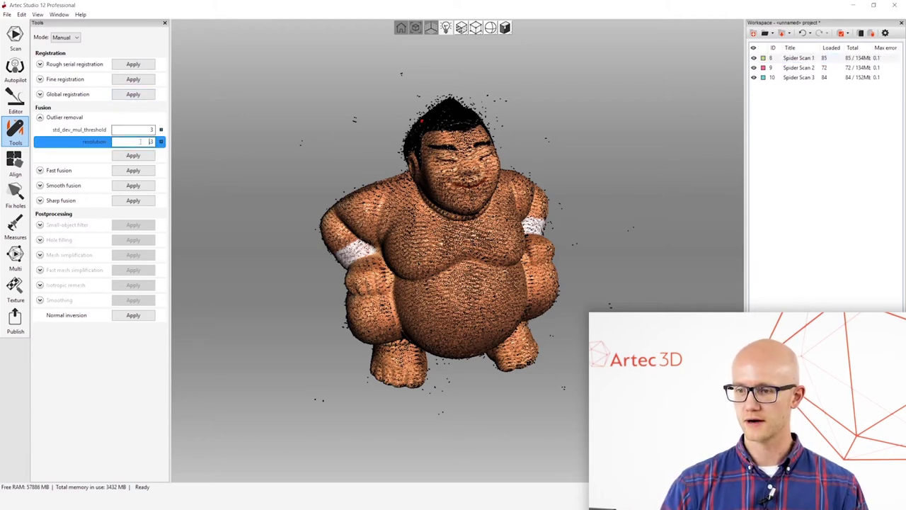
{"action": "type", "text": "3"}
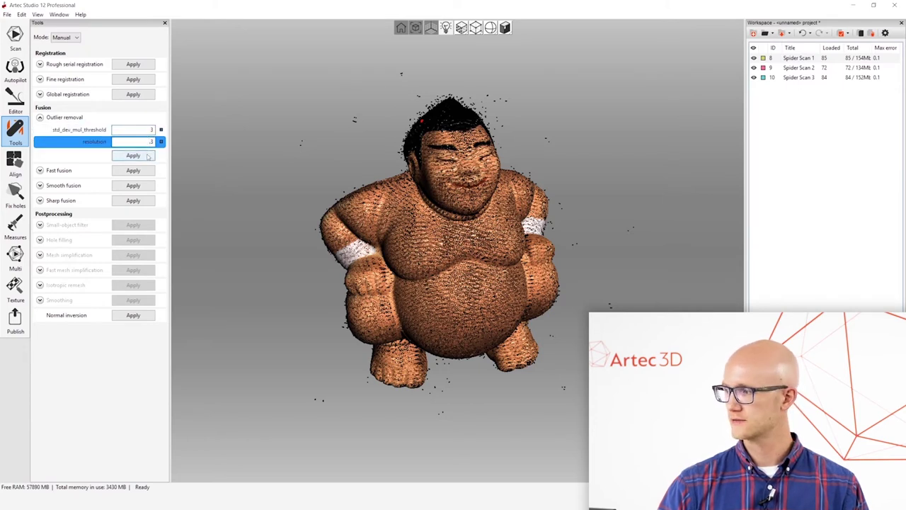
Apply Outlier removal, then check the cleaned figure under a different color mode
{"action": "left_click", "coordinate": [133, 155]}
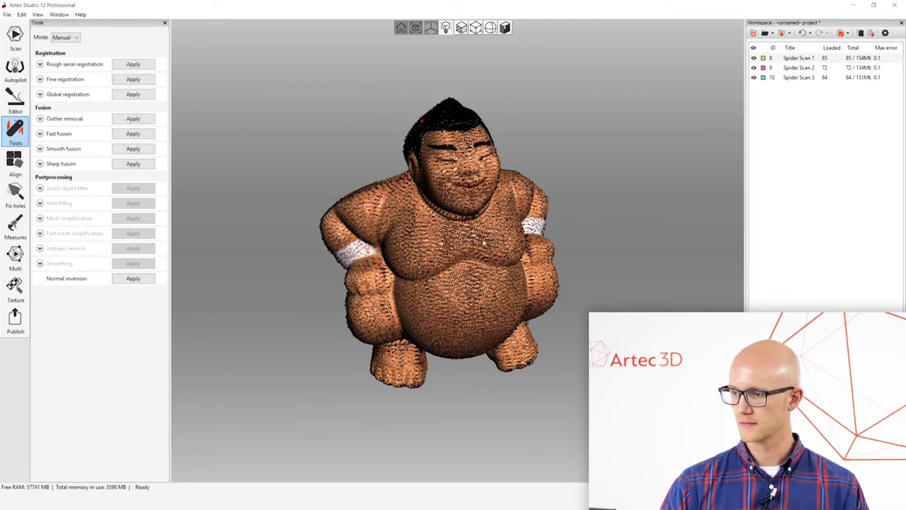
{"action": "left_click_drag", "start_coordinate": [374, 182], "coordinate": [478, 257]}
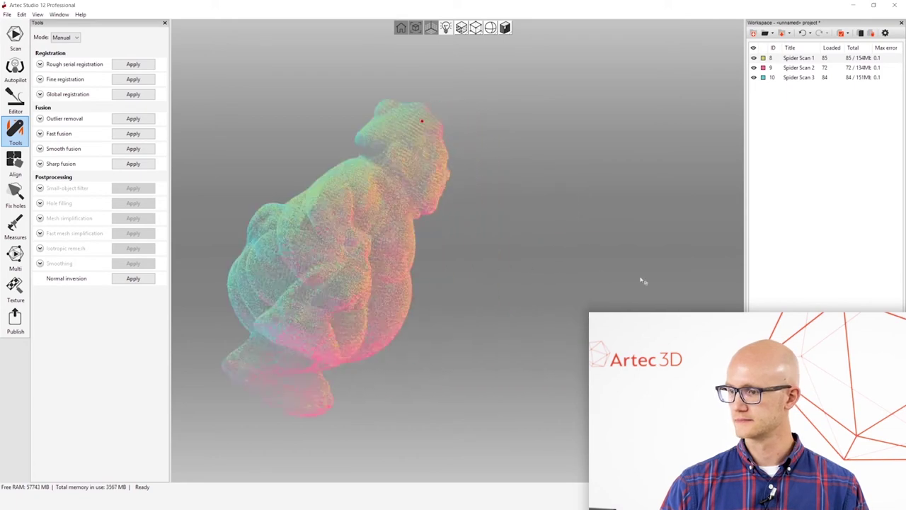
{"action": "left_click_drag", "start_coordinate": [643, 281], "coordinate": [440, 258]}
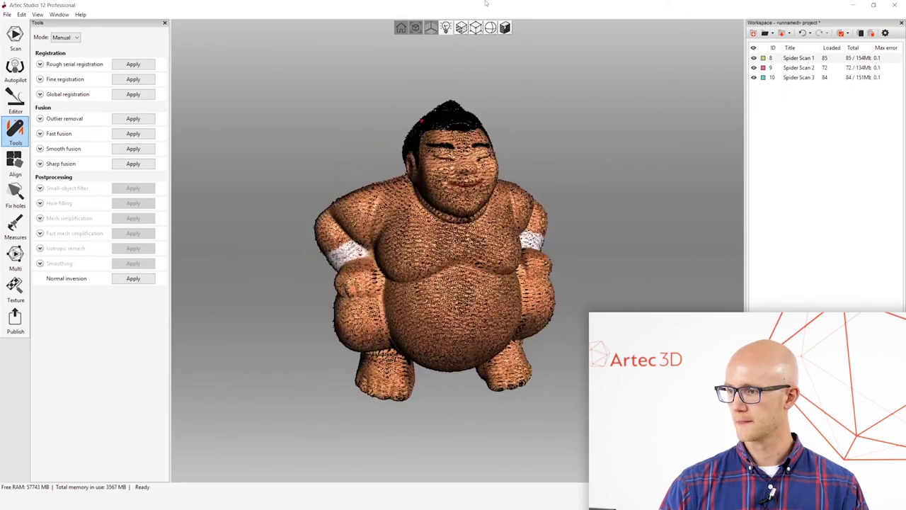
{"action": "left_click", "coordinate": [461, 27]}
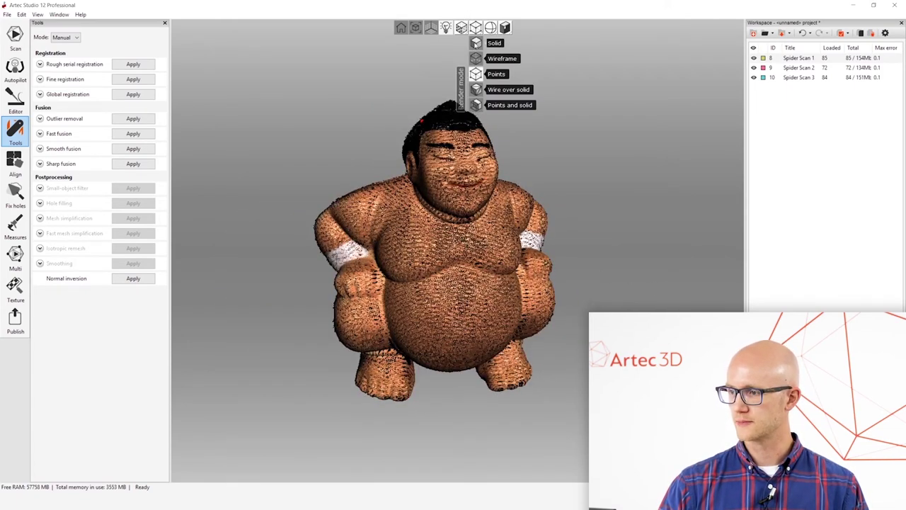
{"action": "left_click", "coordinate": [488, 59]}
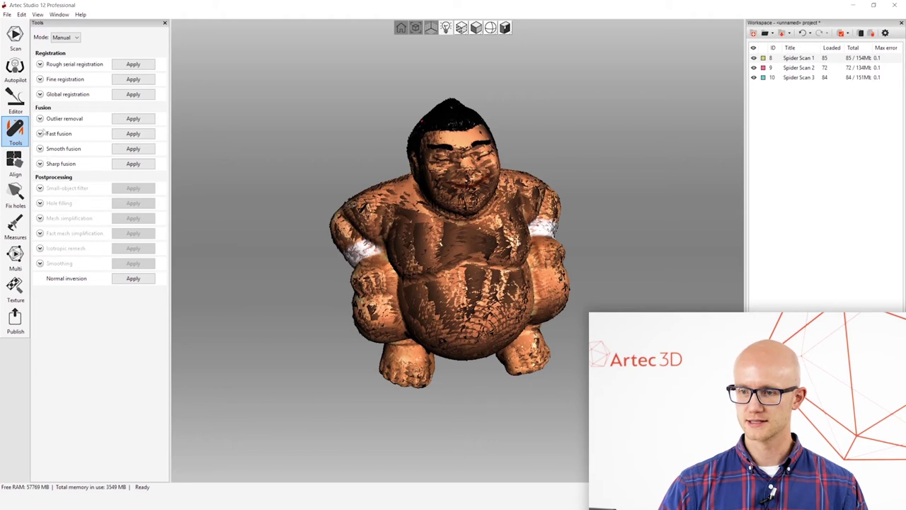
{"action": "left_click", "coordinate": [40, 164]}
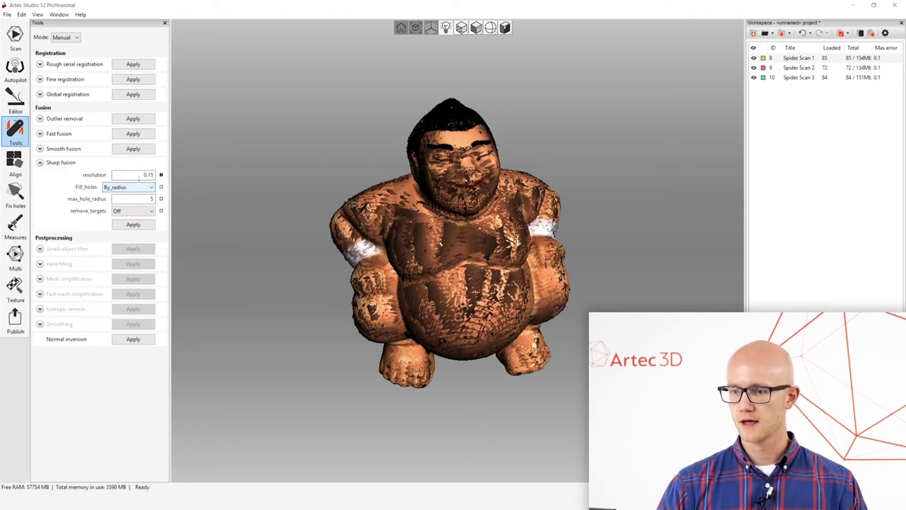
{"action": "double_click", "coordinate": [142, 174]}
{"action": "type", "text": "1"}
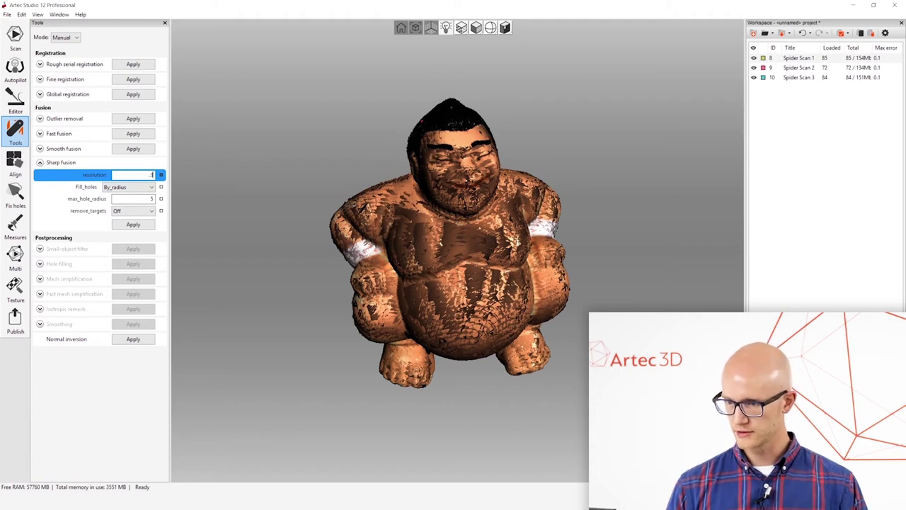
{"action": "double_click", "coordinate": [141, 198]}
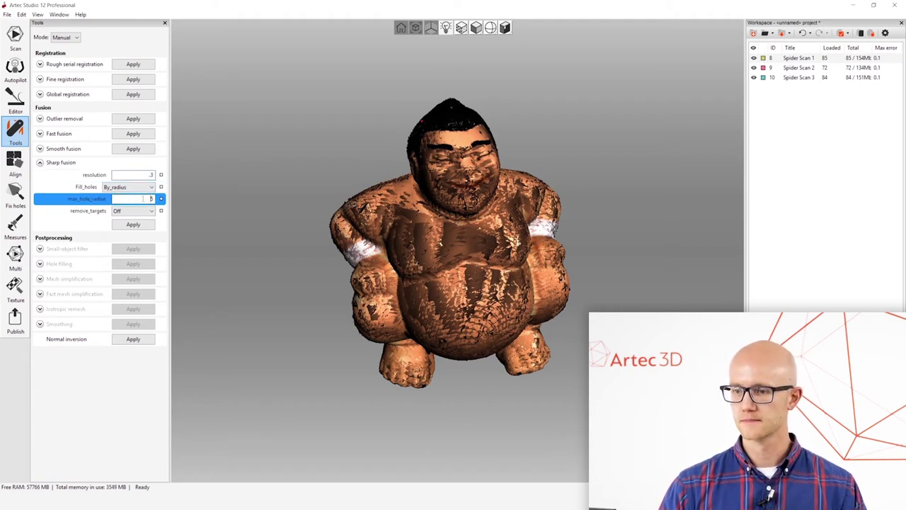
{"action": "left_click", "coordinate": [138, 186]}
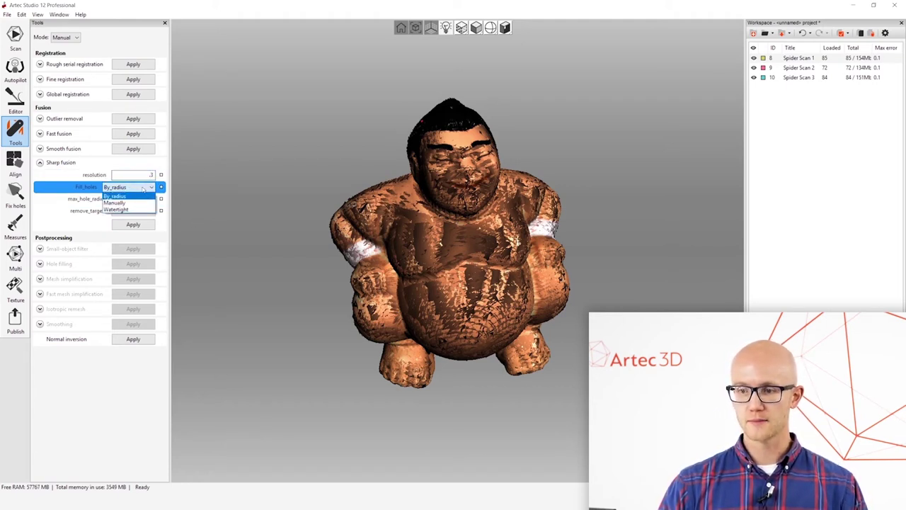
{"action": "left_click", "coordinate": [119, 210]}
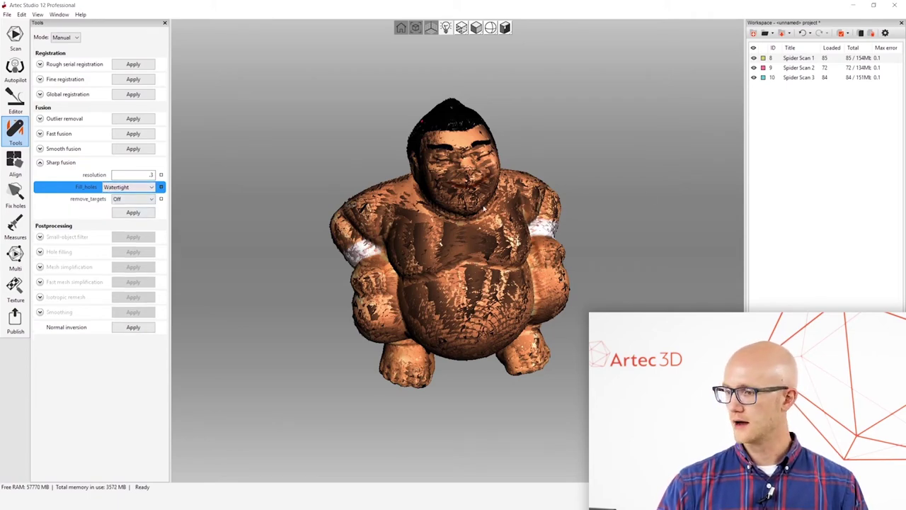
{"action": "left_click_drag", "start_coordinate": [484, 209], "coordinate": [618, 221]}
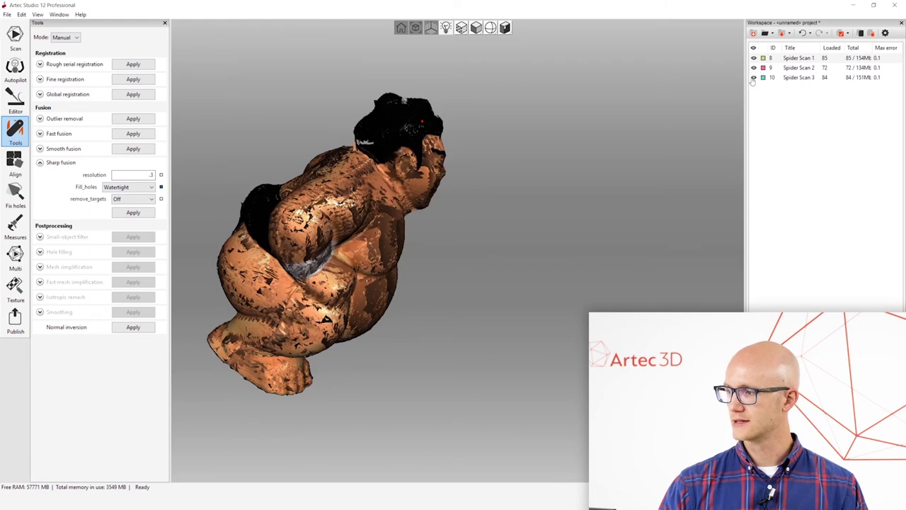
{"action": "left_click", "coordinate": [754, 77]}
{"action": "left_click", "coordinate": [754, 67]}
{"action": "left_click_drag", "start_coordinate": [352, 233], "coordinate": [346, 109]}
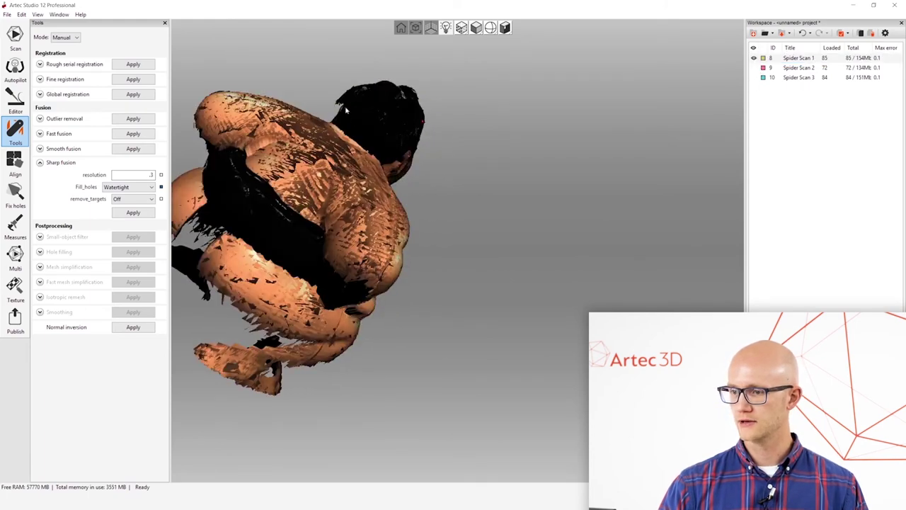
{"action": "left_click_drag", "start_coordinate": [220, 222], "coordinate": [320, 316]}
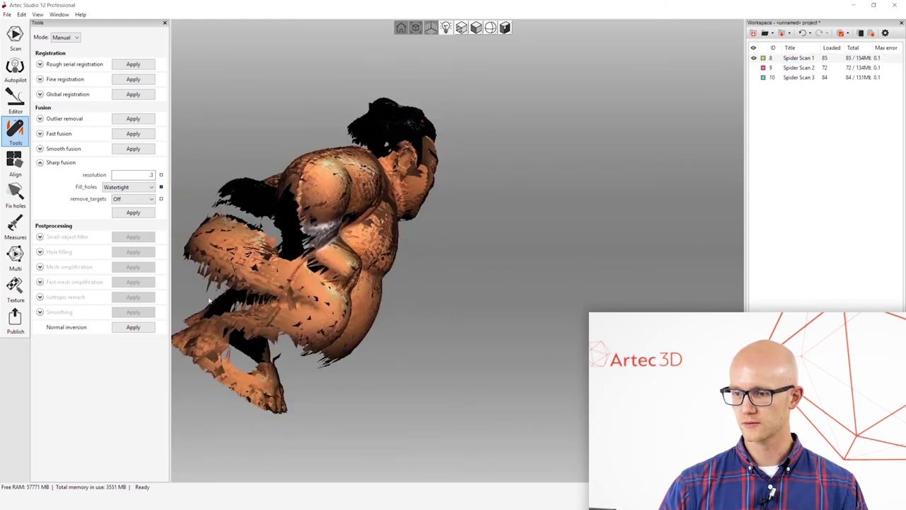
{"action": "left_click_drag", "start_coordinate": [230, 308], "coordinate": [339, 258]}
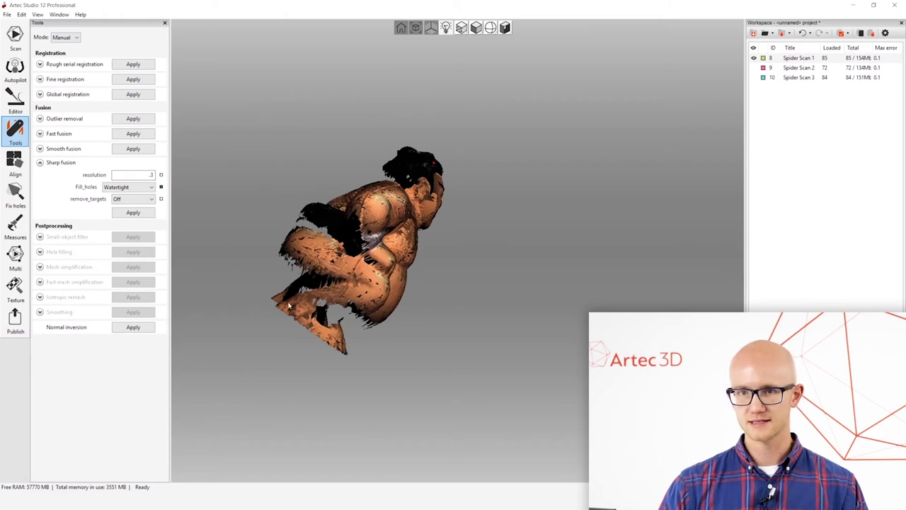
{"action": "left_click_drag", "start_coordinate": [289, 306], "coordinate": [440, 221]}
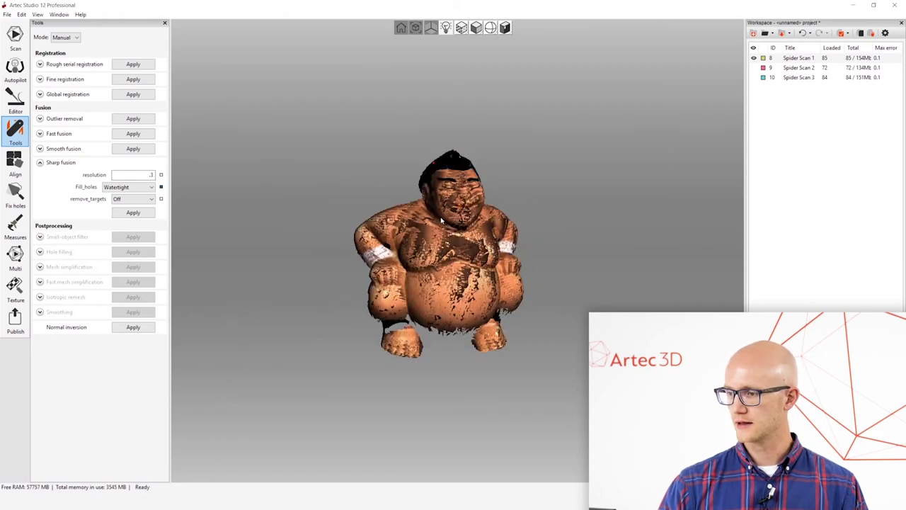
{"action": "left_click", "coordinate": [127, 187]}
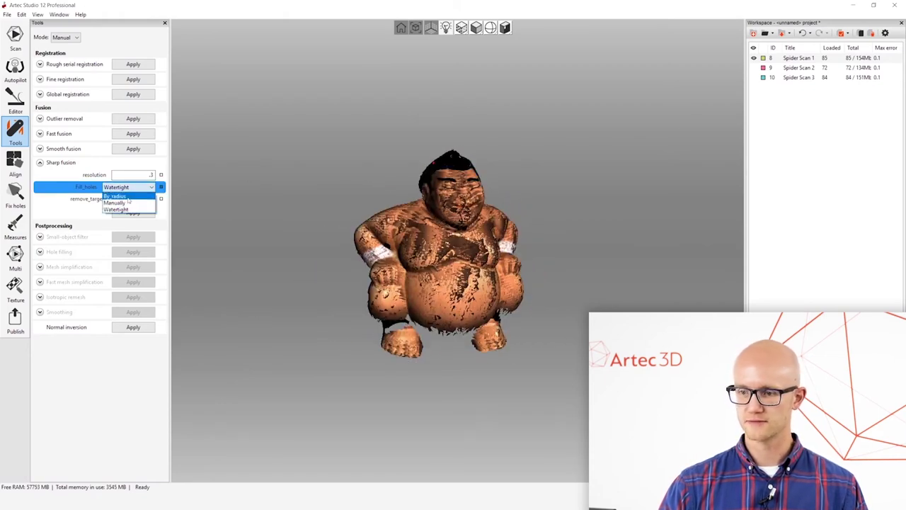
{"action": "left_click", "coordinate": [116, 210]}
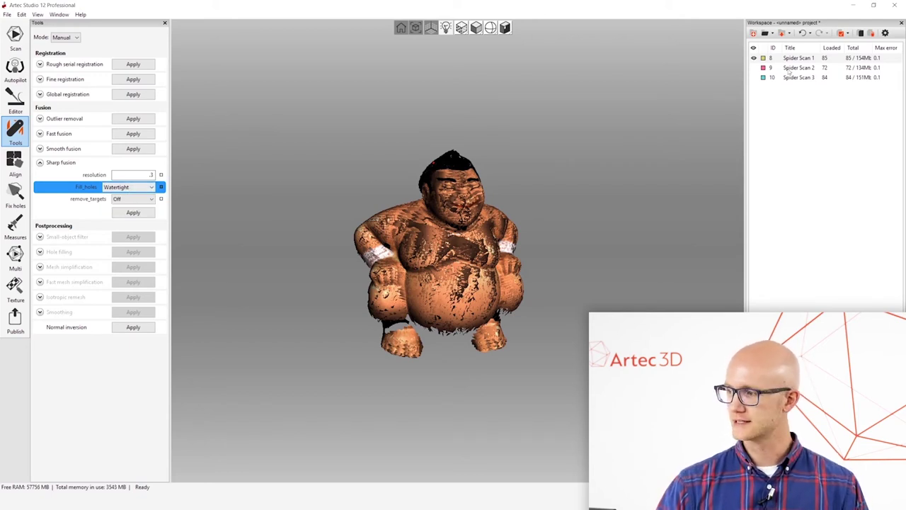
{"action": "left_click", "coordinate": [754, 68]}
{"action": "left_click", "coordinate": [754, 78]}
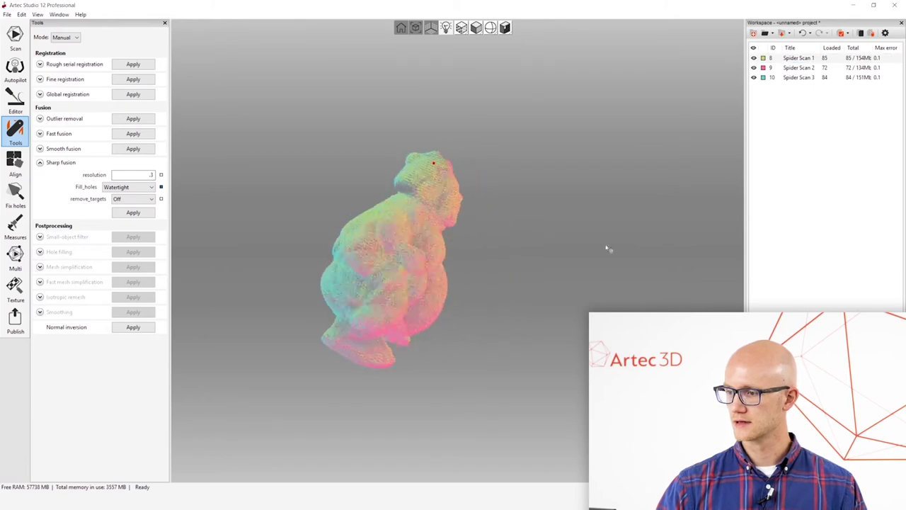
{"action": "left_click_drag", "start_coordinate": [607, 248], "coordinate": [528, 264]}
{"action": "left_click_drag", "start_coordinate": [467, 264], "coordinate": [287, 245]}
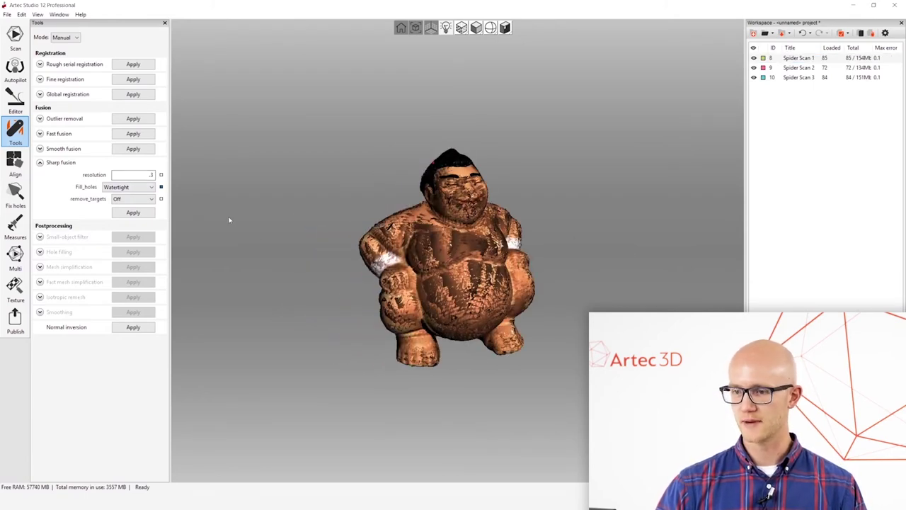
{"action": "left_click", "coordinate": [134, 176]}
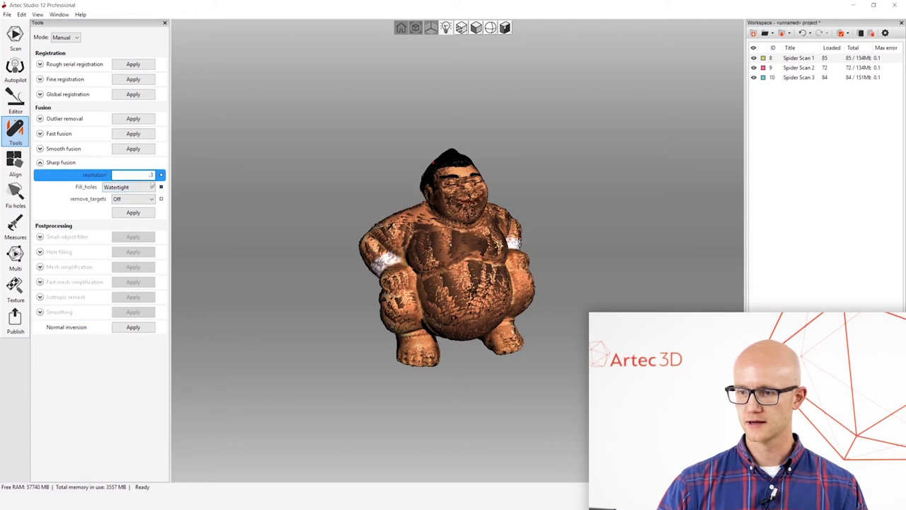
Run Sharp fusion at resolution 0.3 with watertight hole filling, creating Sharp fusion1
{"action": "left_click_drag", "start_coordinate": [301, 221], "coordinate": [314, 224]}
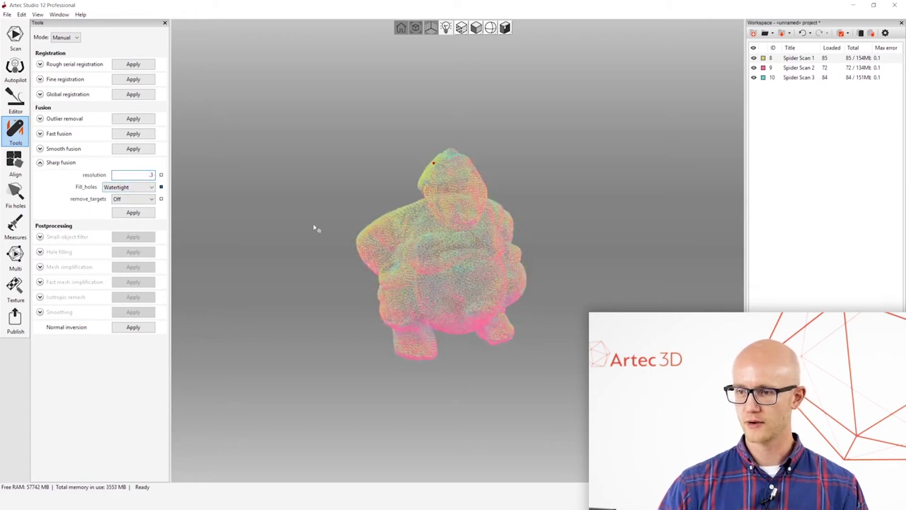
{"action": "left_click", "coordinate": [142, 214]}
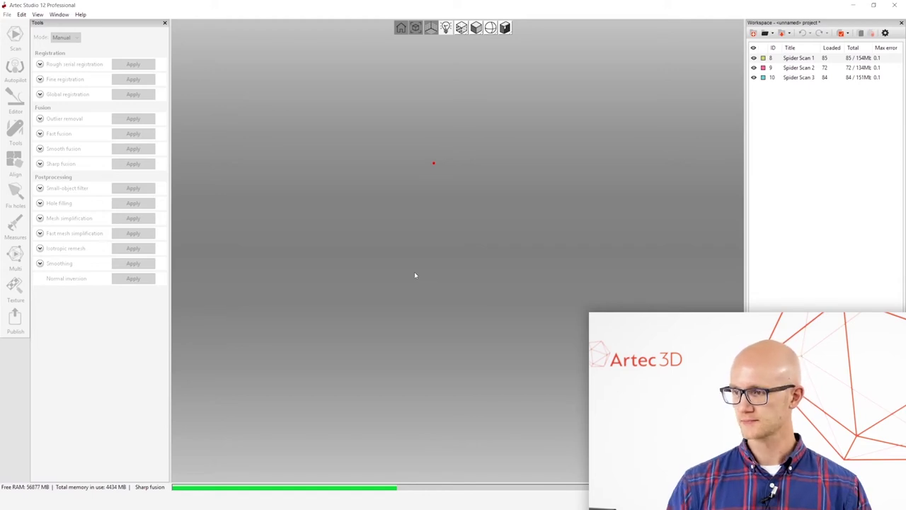
{"action": "left_click", "coordinate": [380, 488]}
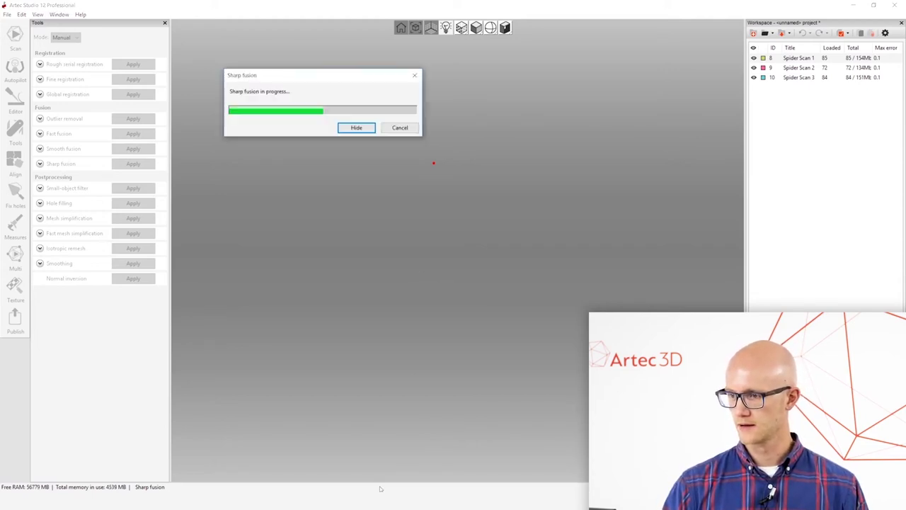
{"action": "left_click_drag", "start_coordinate": [330, 75], "coordinate": [302, 54]}
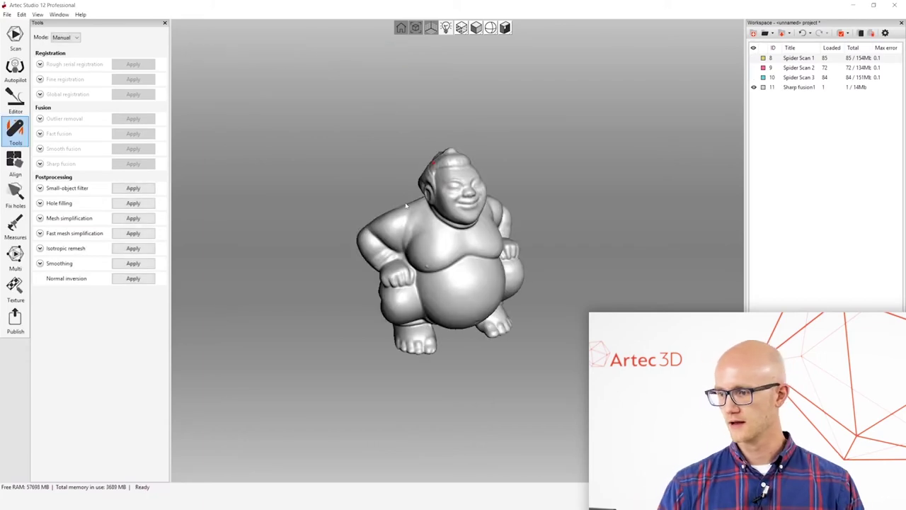
{"action": "left_click_drag", "start_coordinate": [426, 267], "coordinate": [461, 264]}
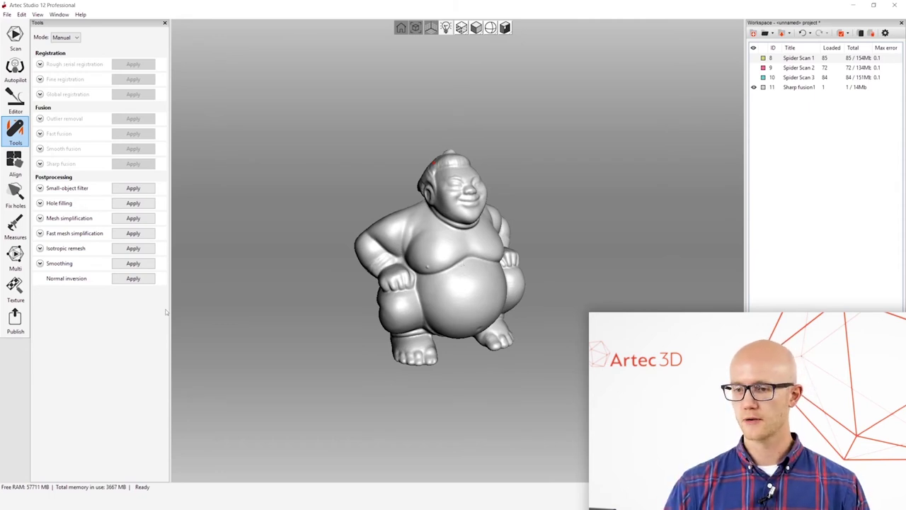
Apply the Small-object filter in Leave_biggest_object mode to Sharp fusion1 and inspect the mesh
{"action": "left_click", "coordinate": [40, 187]}
{"action": "left_click", "coordinate": [125, 200]}
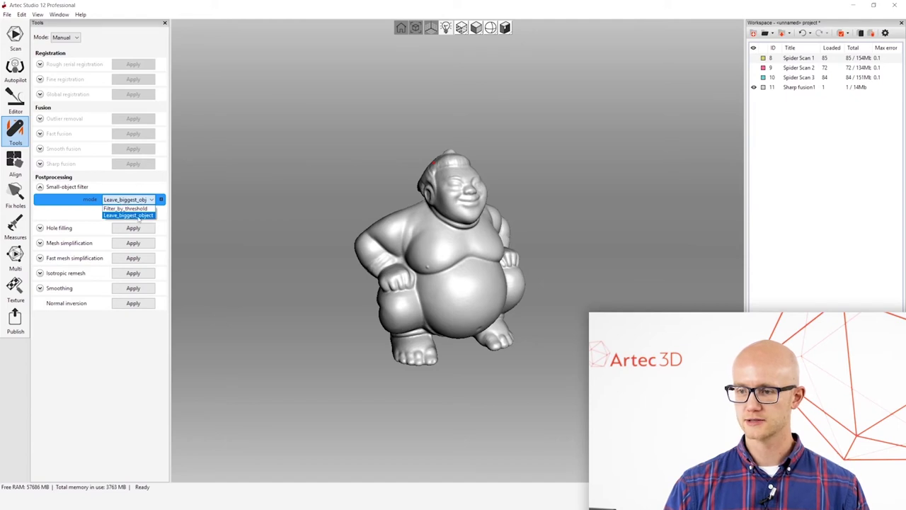
{"action": "left_click", "coordinate": [130, 215]}
{"action": "left_click", "coordinate": [142, 214]}
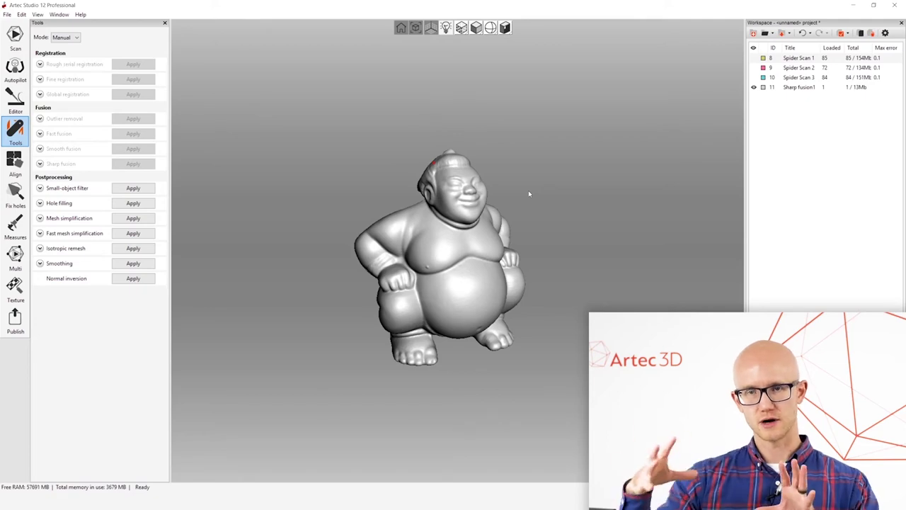
{"action": "left_click_drag", "start_coordinate": [529, 190], "coordinate": [575, 257]}
{"action": "scroll", "coordinate": [397, 246], "scroll_direction": "up", "scroll_amount": 2}
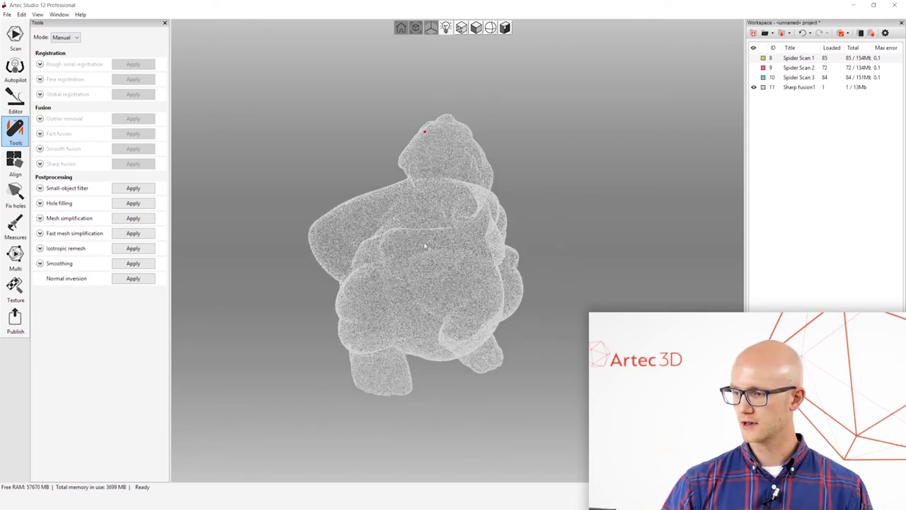
{"action": "mouse_move", "coordinate": [568, 237]}
{"action": "left_mouse_down"}
{"action": "mouse_move", "coordinate": [566, 290]}
{"action": "mouse_move", "coordinate": [378, 293]}
{"action": "mouse_move", "coordinate": [483, 297]}
{"action": "mouse_move", "coordinate": [496, 283]}
{"action": "mouse_move", "coordinate": [389, 185]}
{"action": "mouse_move", "coordinate": [411, 152]}
{"action": "mouse_move", "coordinate": [442, 257]}
{"action": "mouse_move", "coordinate": [473, 259]}
{"action": "left_mouse_up"}
{"action": "scroll", "coordinate": [495, 305], "scroll_direction": "down", "scroll_amount": 3}
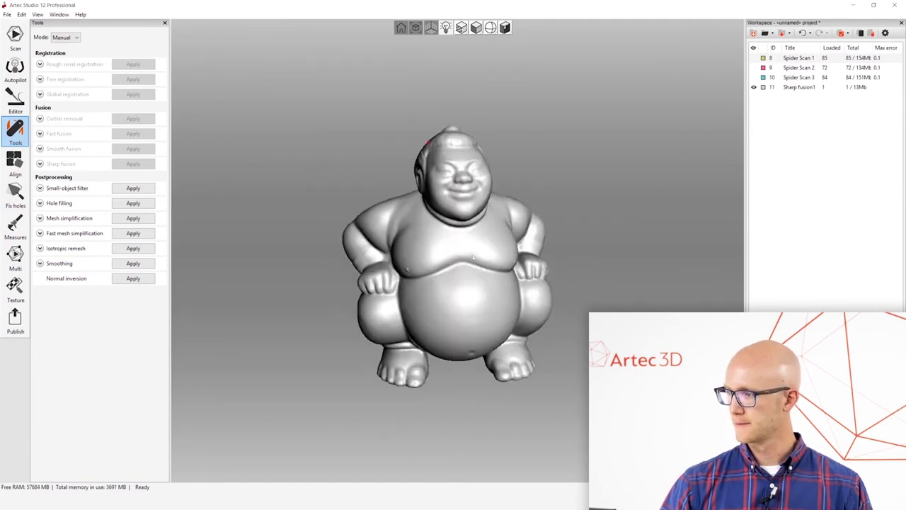
Check the current polygon and vertex counts of the Sharp fusion1 mesh
{"action": "left_click", "coordinate": [813, 88]}
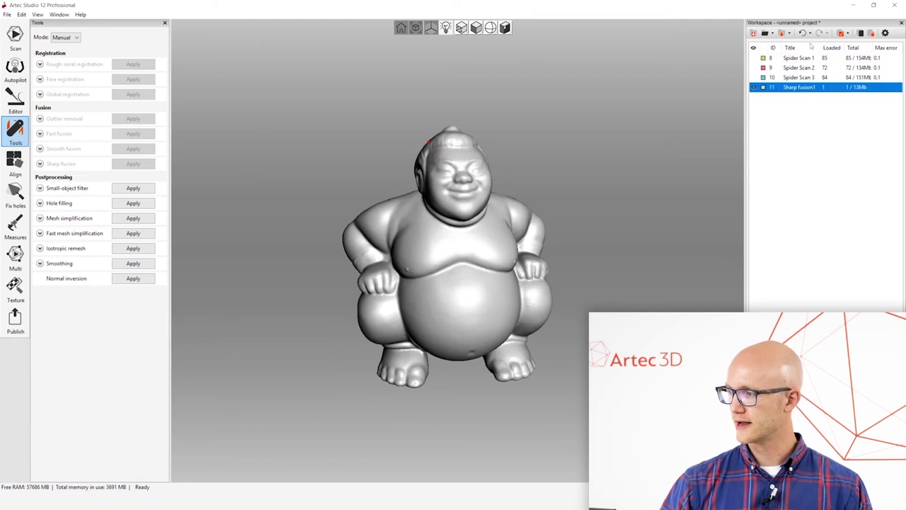
{"action": "double_click", "coordinate": [802, 88]}
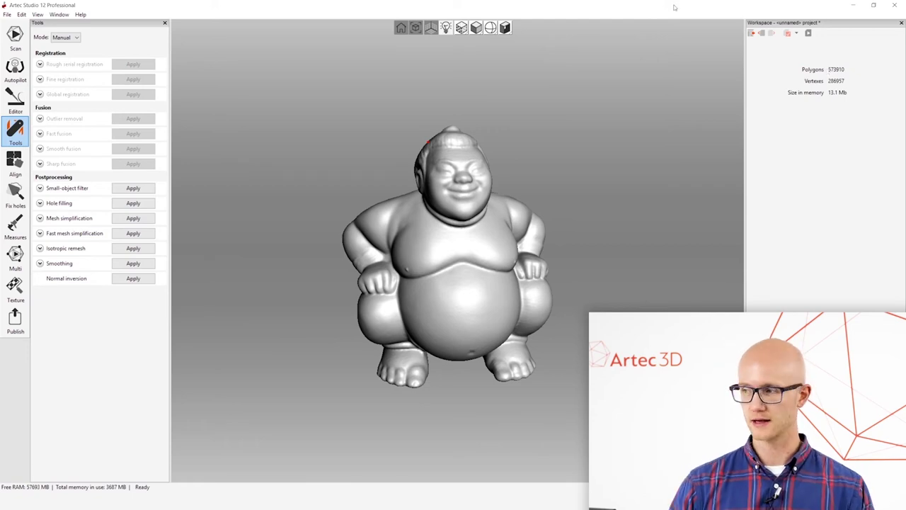
{"action": "left_click", "coordinate": [752, 34]}
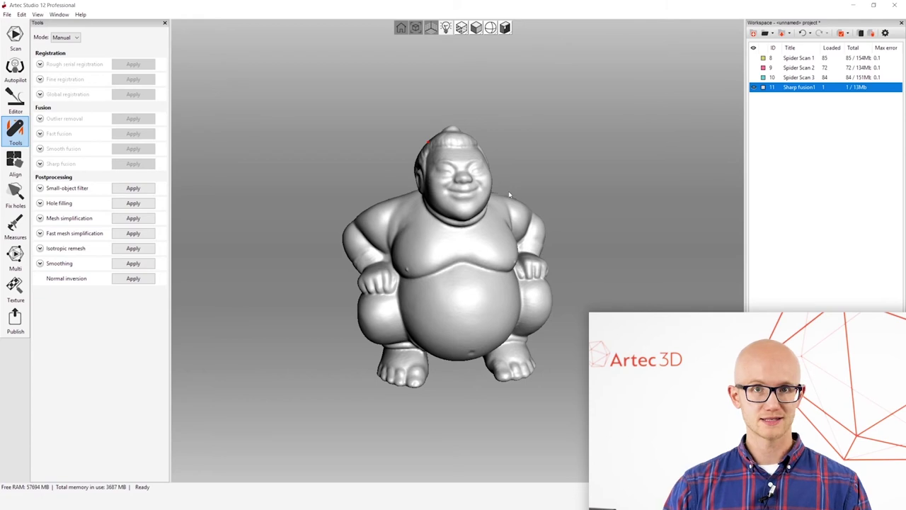
{"action": "left_click_drag", "start_coordinate": [370, 209], "coordinate": [339, 211]}
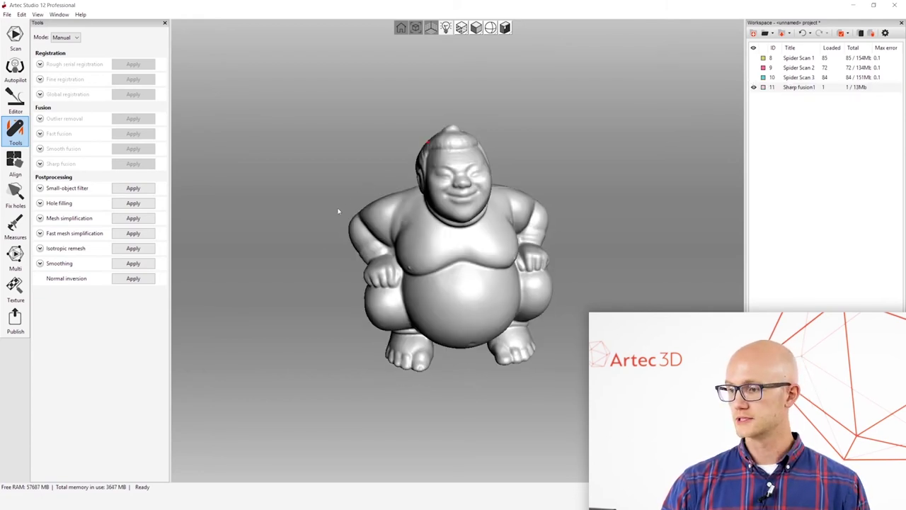
Run fast mesh simplification on Sharp fusion1 with a 200000-triangle target
{"action": "left_click", "coordinate": [40, 233]}
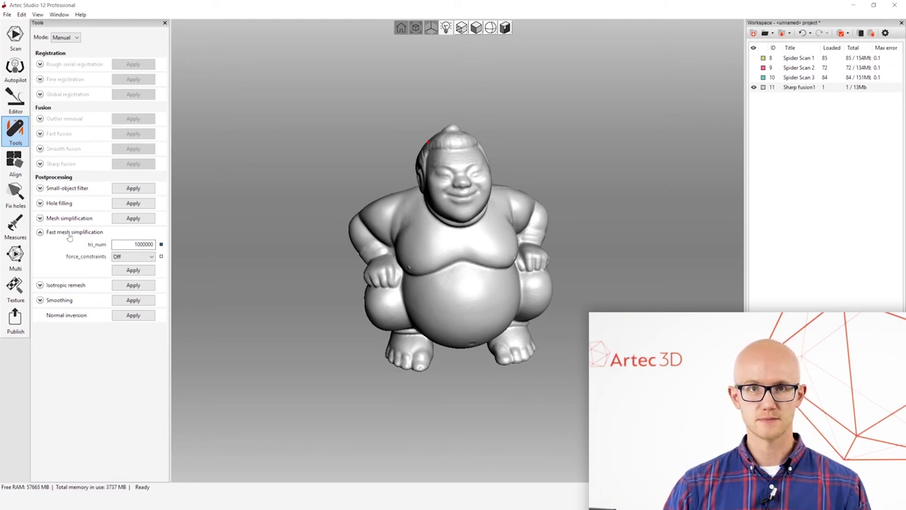
{"action": "double_click", "coordinate": [138, 243]}
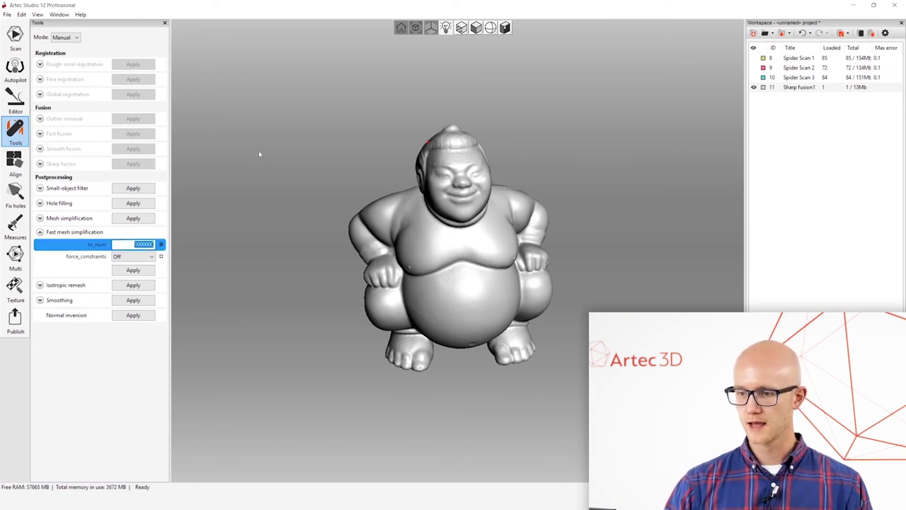
{"action": "type", "text": "20"}
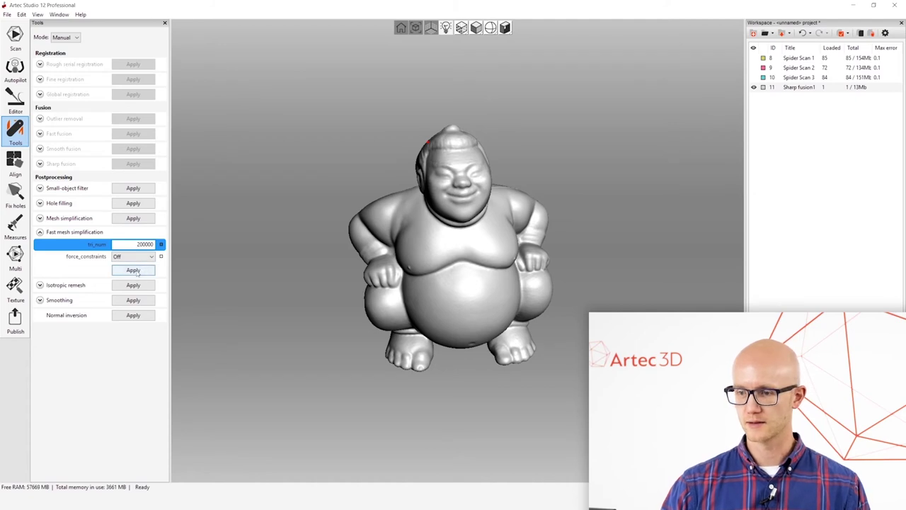
{"action": "left_click", "coordinate": [133, 271]}
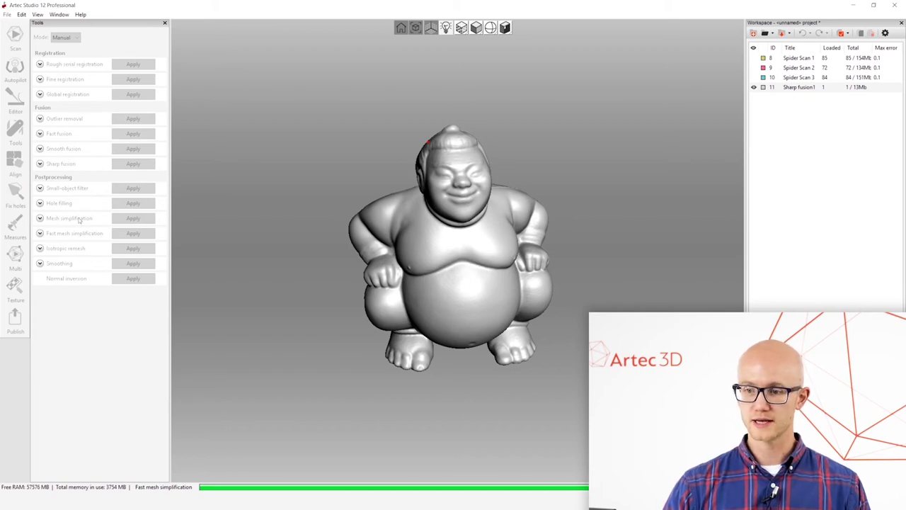
Set the mesh simplification stop condition to Accuracy
{"action": "left_click", "coordinate": [39, 218]}
{"action": "left_click", "coordinate": [113, 231]}
{"action": "left_click", "coordinate": [115, 239]}
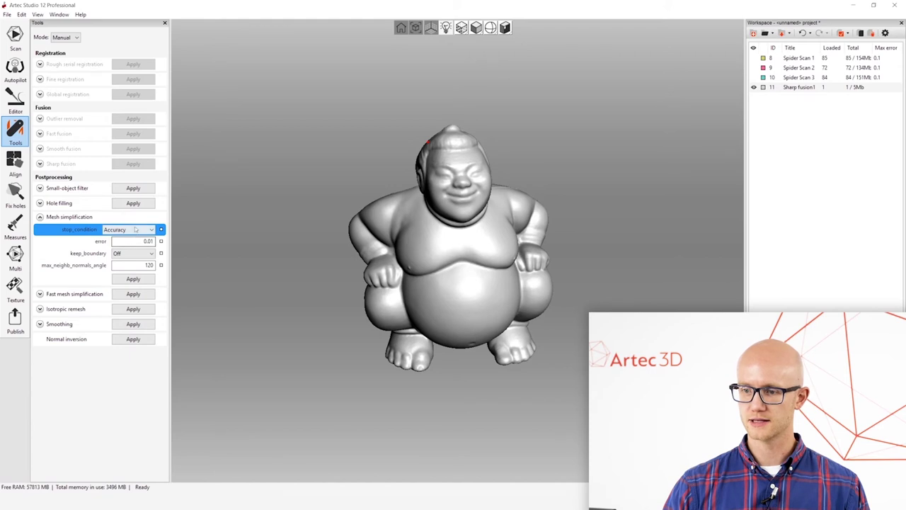
{"action": "left_click", "coordinate": [142, 241]}
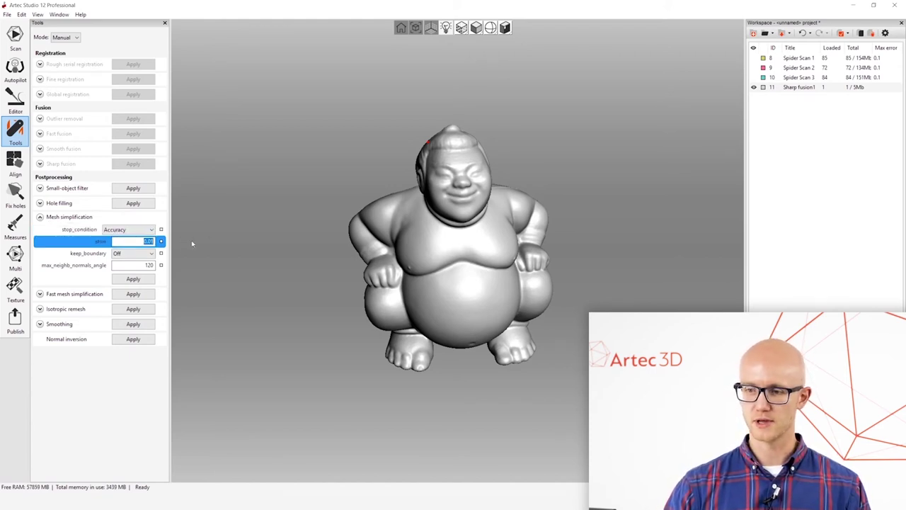
{"action": "left_click", "coordinate": [40, 217]}
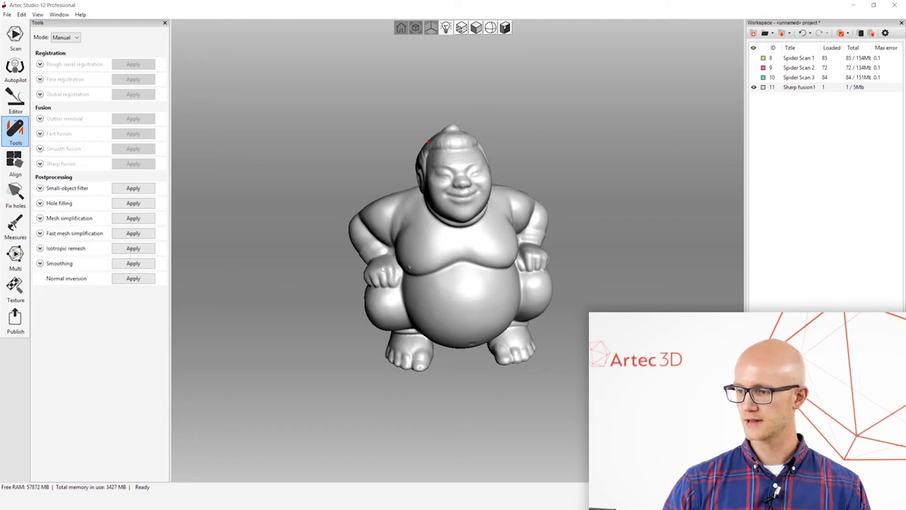
Confirm Sharp fusion1 now has 200,000 polygons and 100,002 vertices, orbiting the model to inspect it
{"action": "left_click_drag", "start_coordinate": [397, 230], "coordinate": [447, 268]}
{"action": "double_click", "coordinate": [808, 90]}
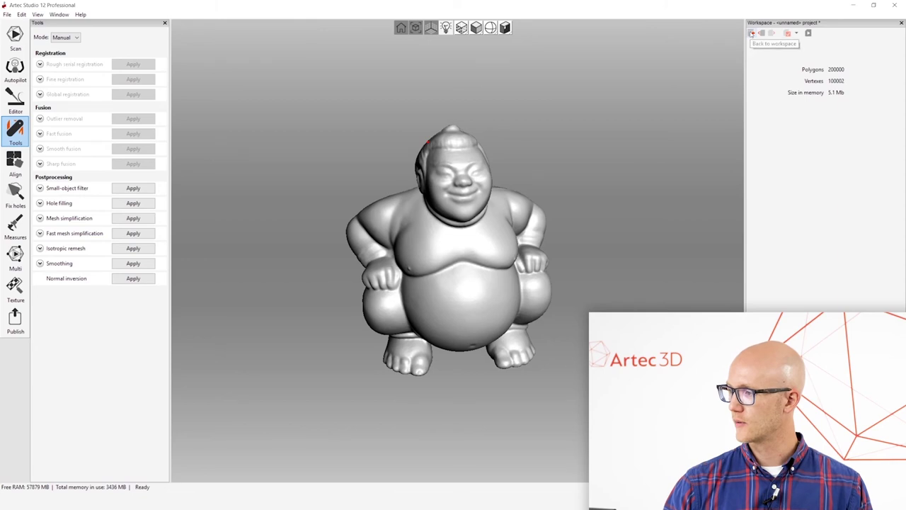
{"action": "left_click", "coordinate": [752, 33]}
{"action": "left_click_drag", "start_coordinate": [505, 202], "coordinate": [490, 204]}
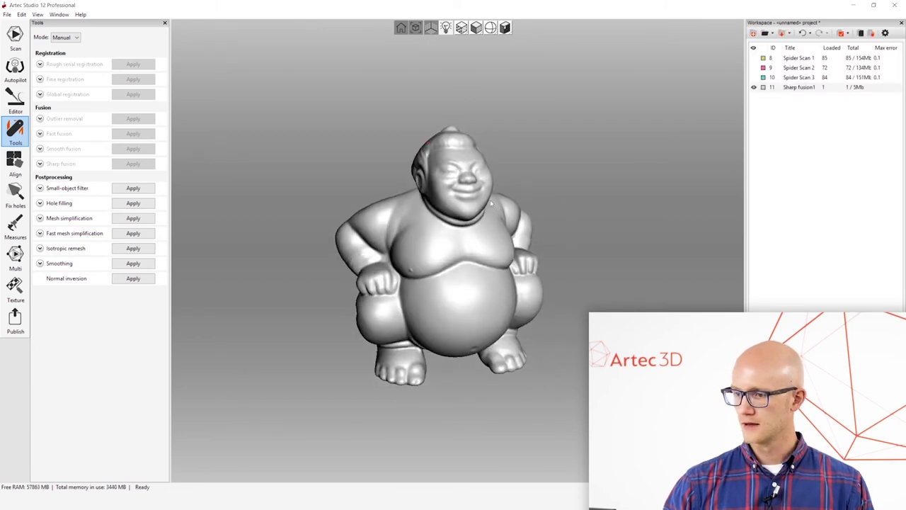
{"action": "left_click_drag", "start_coordinate": [373, 238], "coordinate": [350, 238]}
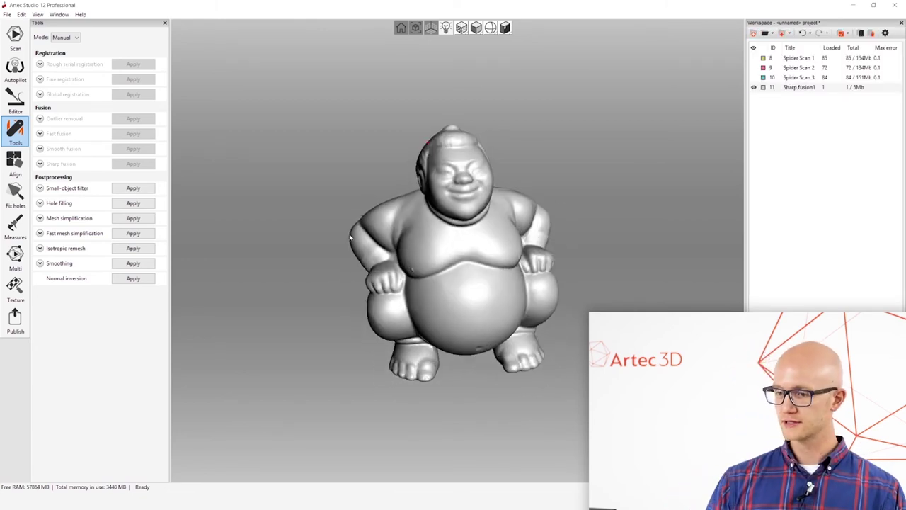
Orbit the simplified sumo mesh to view its sides, back and underside, then bring up the Texture tool
{"action": "left_click_drag", "start_coordinate": [262, 205], "coordinate": [307, 202]}
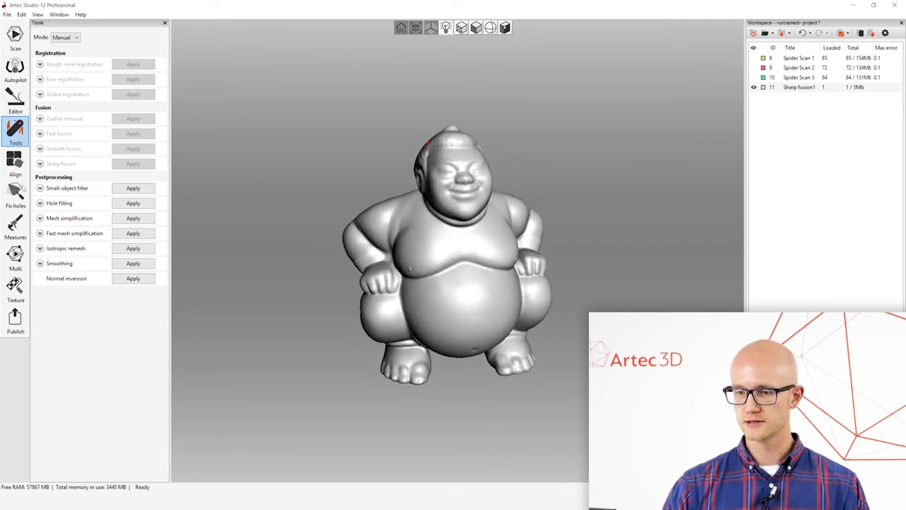
{"action": "left_click_drag", "start_coordinate": [468, 247], "coordinate": [438, 165]}
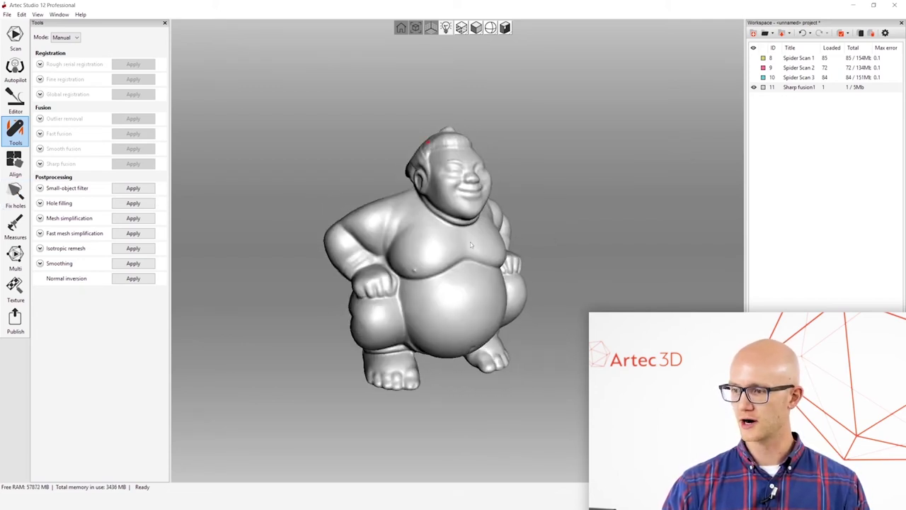
{"action": "left_click_drag", "start_coordinate": [471, 242], "coordinate": [559, 277]}
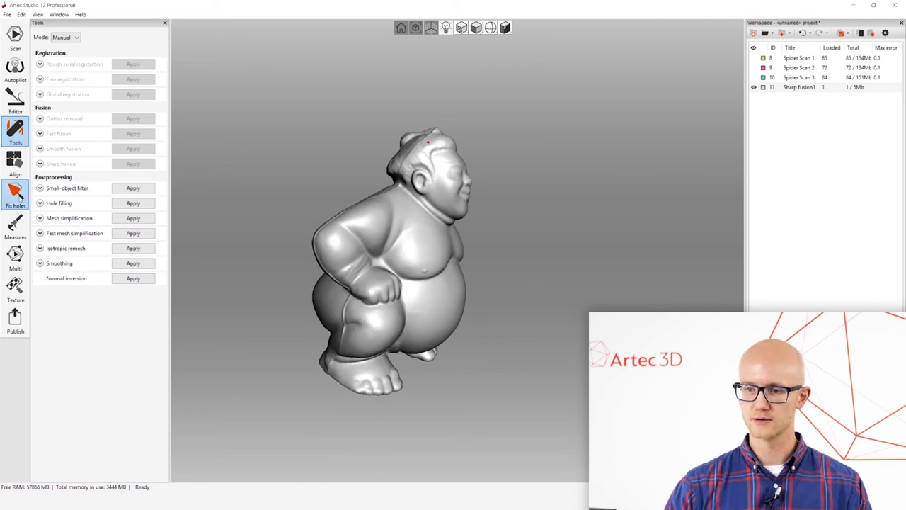
{"action": "left_click_drag", "start_coordinate": [394, 226], "coordinate": [534, 243]}
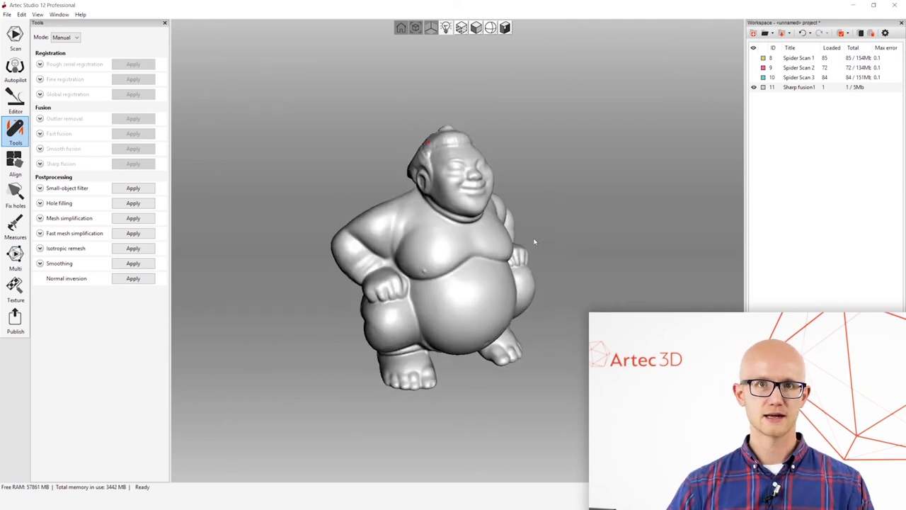
{"action": "left_click_drag", "start_coordinate": [525, 282], "coordinate": [587, 303]}
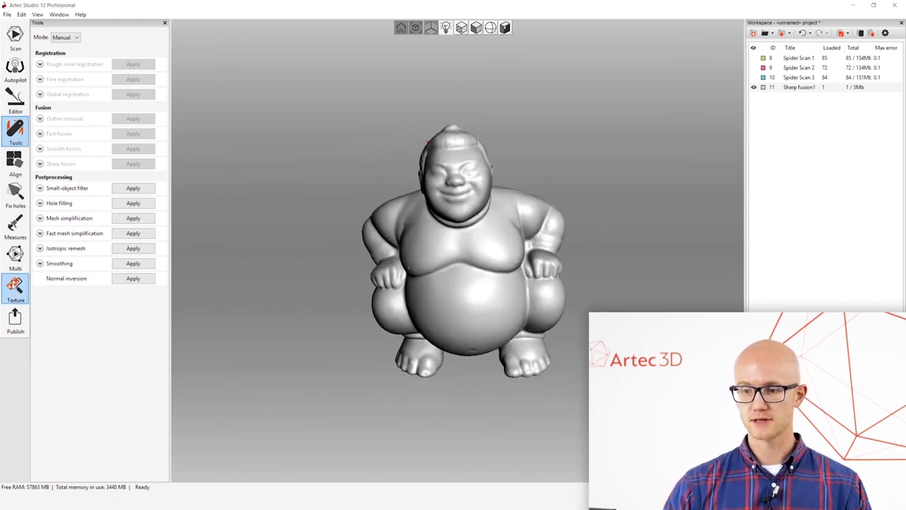
{"action": "left_click", "coordinate": [15, 289]}
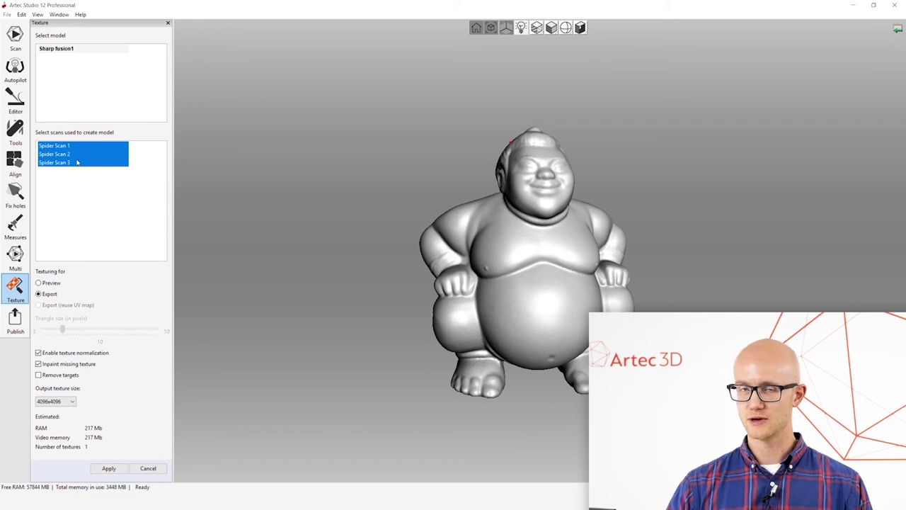
Choose Sharp fusion1 as the model and all three Spider Scans as texture sources
{"action": "left_click", "coordinate": [49, 161], "text": "ctrl"}
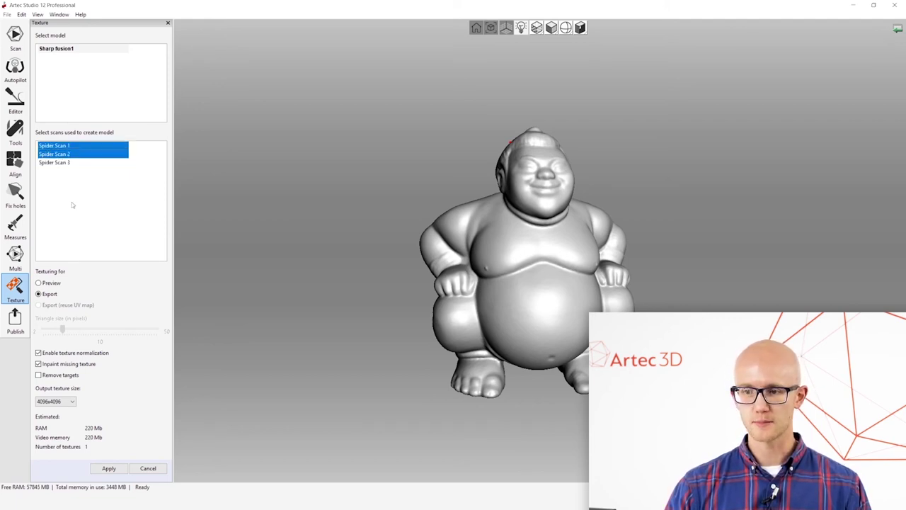
{"action": "left_click", "coordinate": [57, 162], "text": "ctrl"}
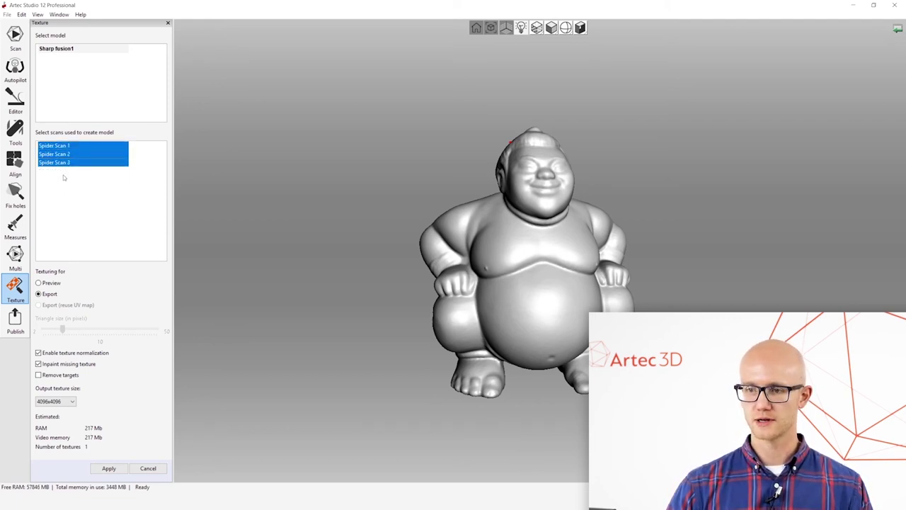
{"action": "left_click", "coordinate": [74, 50]}
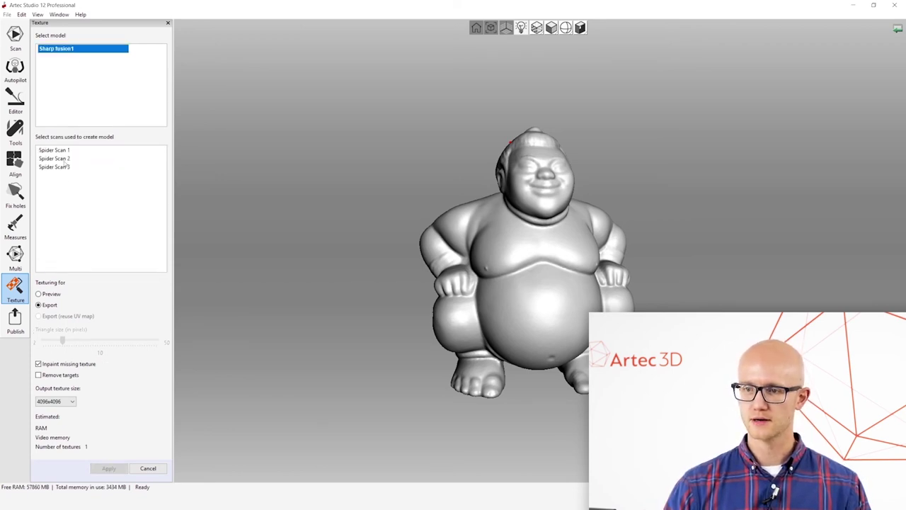
{"action": "left_click_drag", "start_coordinate": [61, 145], "coordinate": [62, 162]}
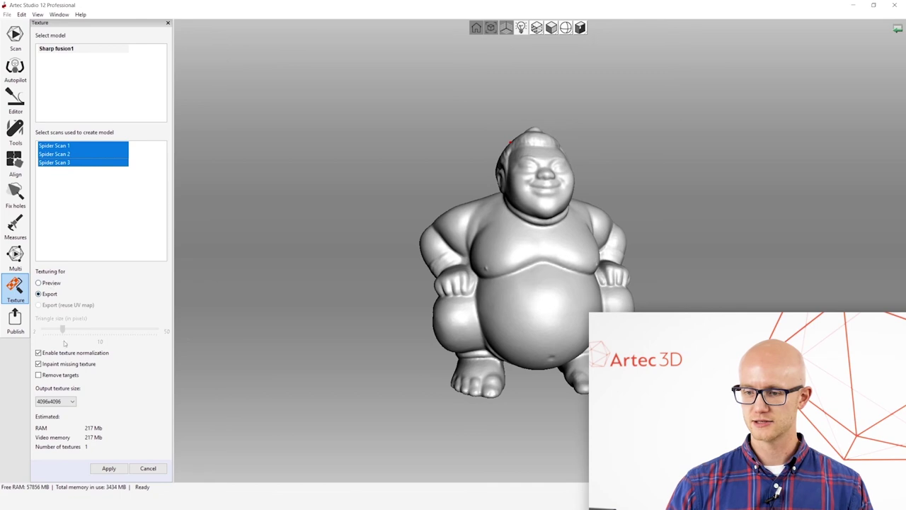
Keep the 4096x4096 output texture size and generate the colour texture
{"action": "left_click", "coordinate": [63, 402]}
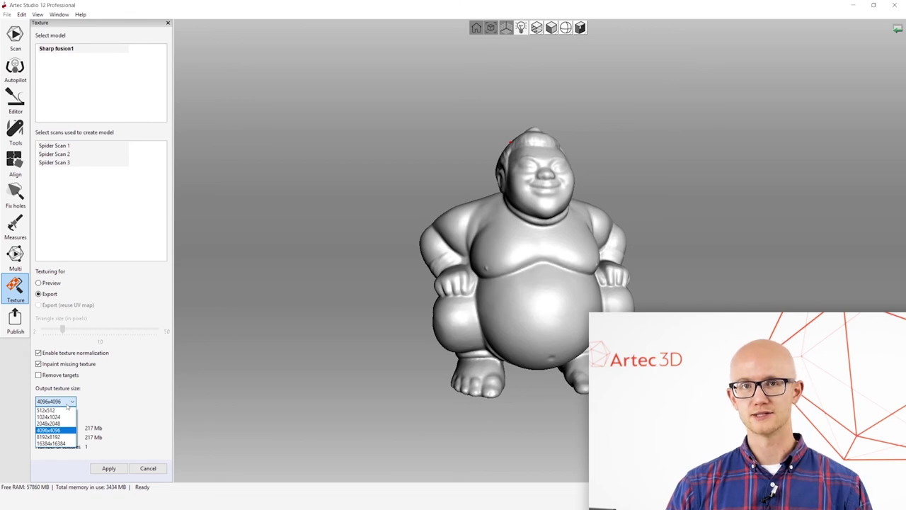
{"action": "left_click", "coordinate": [70, 405]}
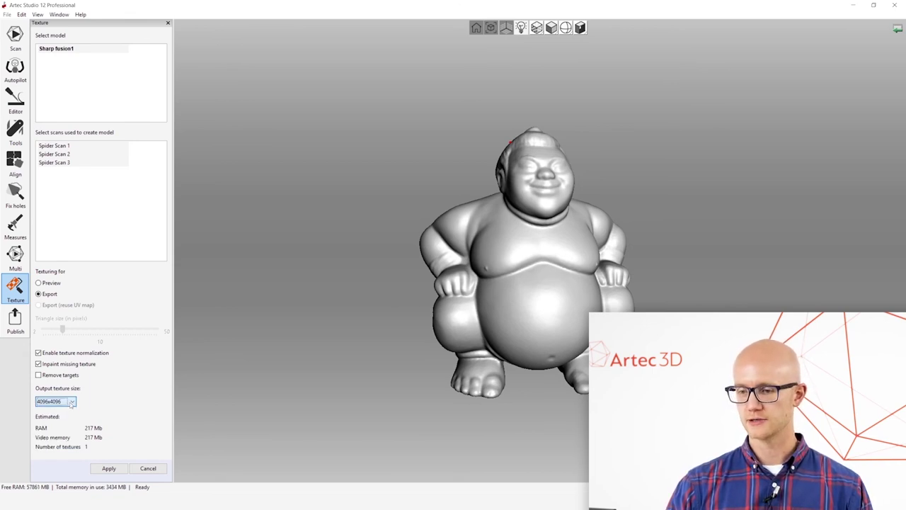
{"action": "left_click", "coordinate": [108, 469]}
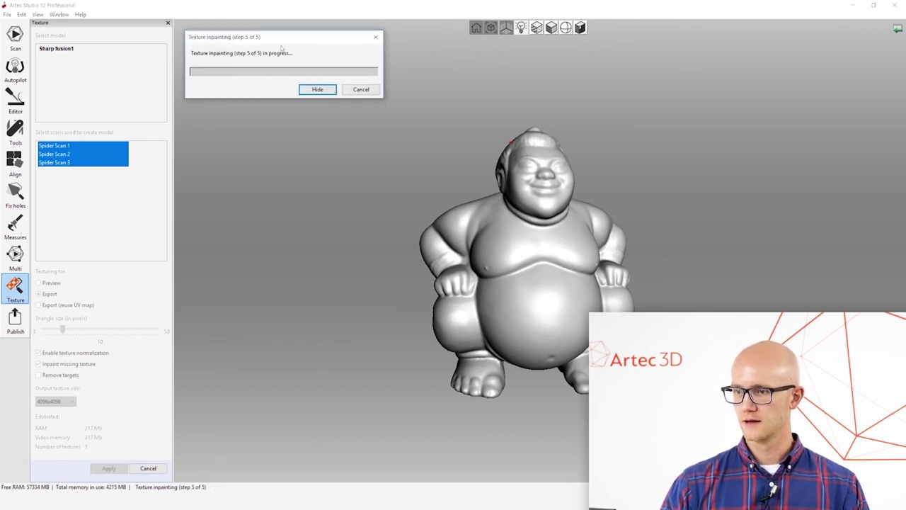
{"action": "left_click_drag", "start_coordinate": [609, 196], "coordinate": [419, 232]}
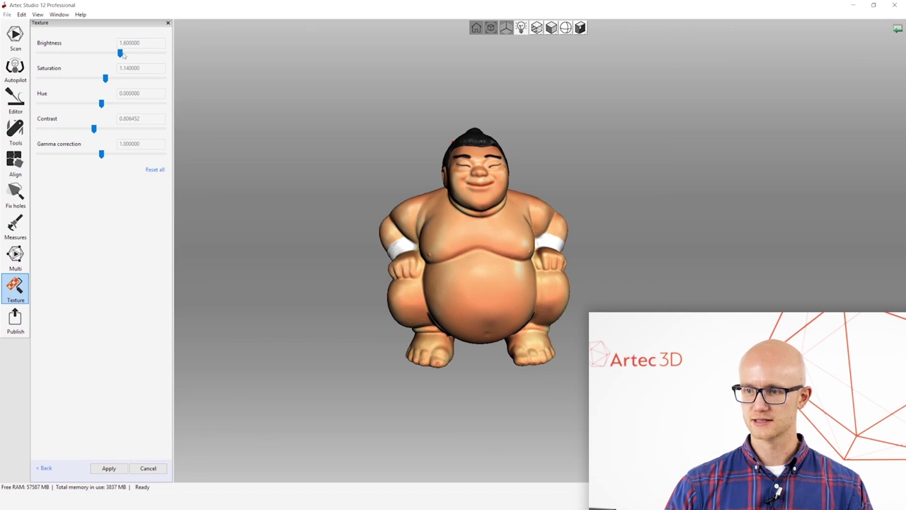
Try brightness changes, then apply the texture with its current colour settings
{"action": "mouse_move", "coordinate": [122, 55]}
{"action": "left_mouse_down"}
{"action": "mouse_move", "coordinate": [95, 55]}
{"action": "mouse_move", "coordinate": [119, 61]}
{"action": "left_mouse_up"}
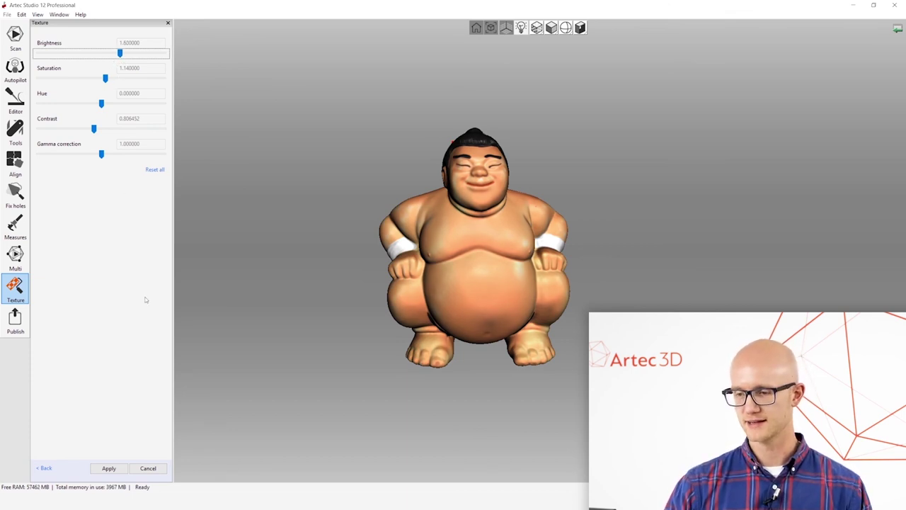
{"action": "left_click", "coordinate": [109, 468]}
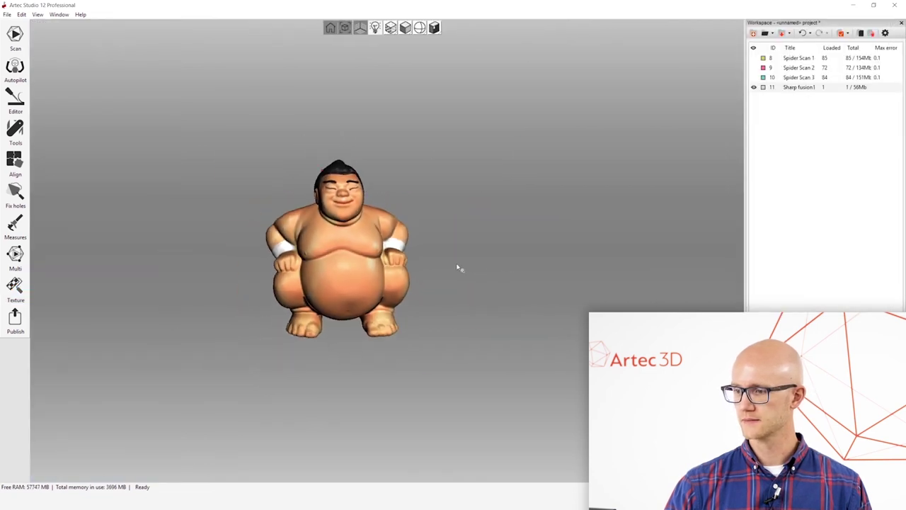
{"action": "left_click_drag", "start_coordinate": [465, 262], "coordinate": [376, 238]}
{"action": "left_click", "coordinate": [8, 15]}
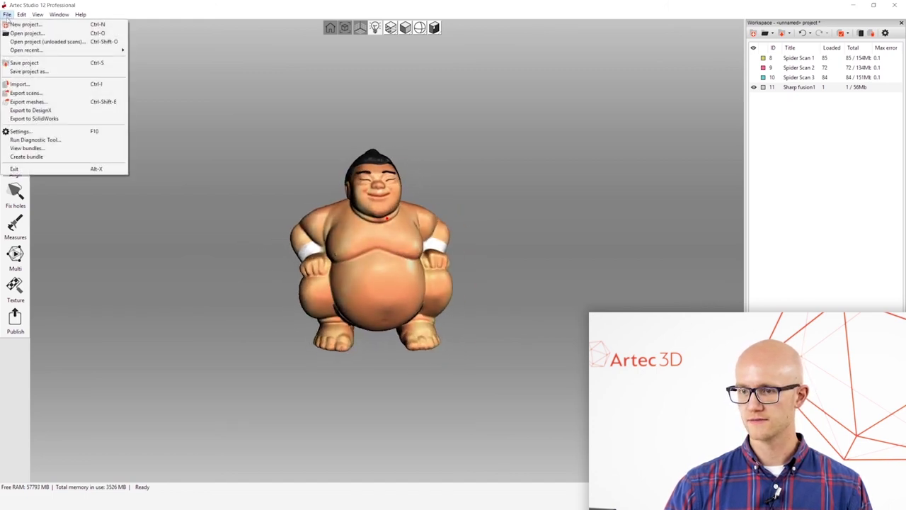
{"action": "left_click", "coordinate": [55, 104]}
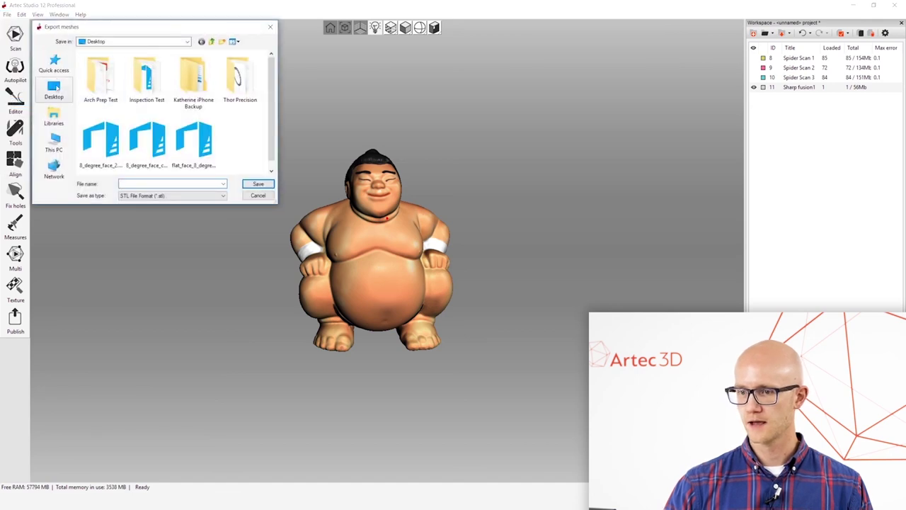
{"action": "left_click", "coordinate": [55, 88]}
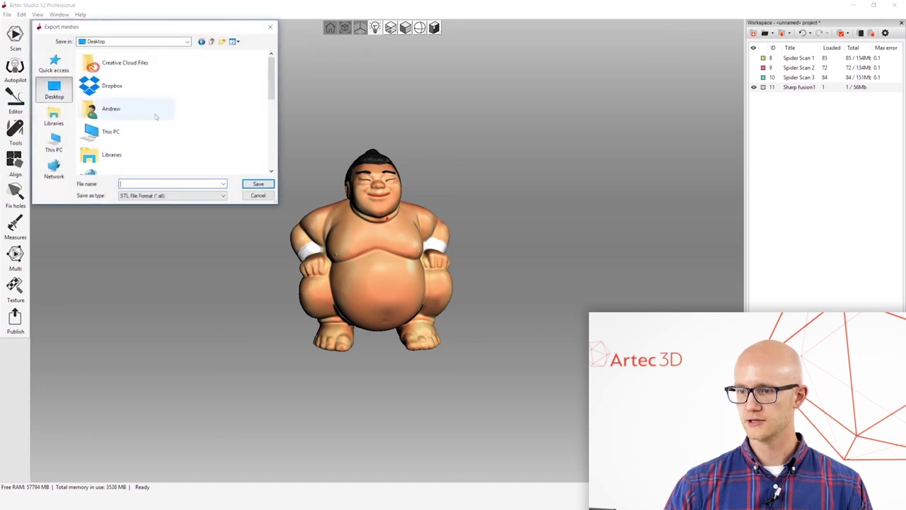
{"action": "left_click", "coordinate": [171, 196]}
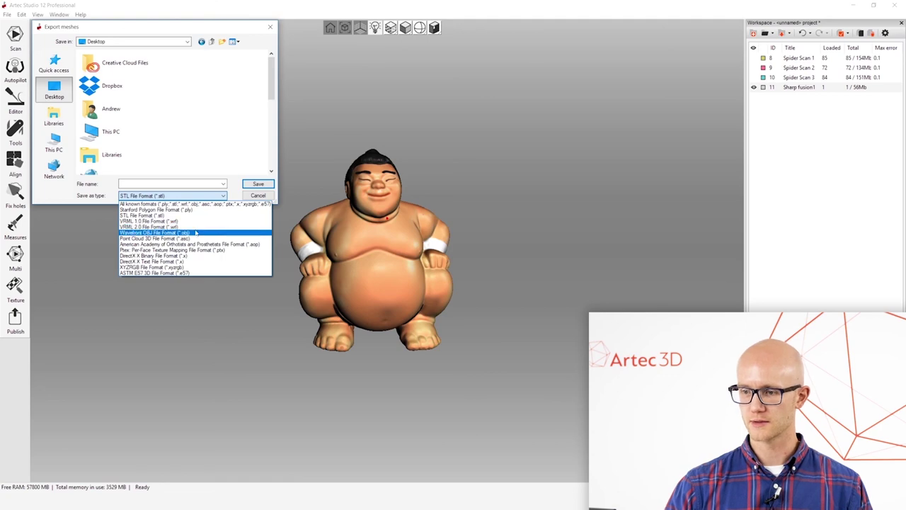
{"action": "left_click", "coordinate": [204, 145]}
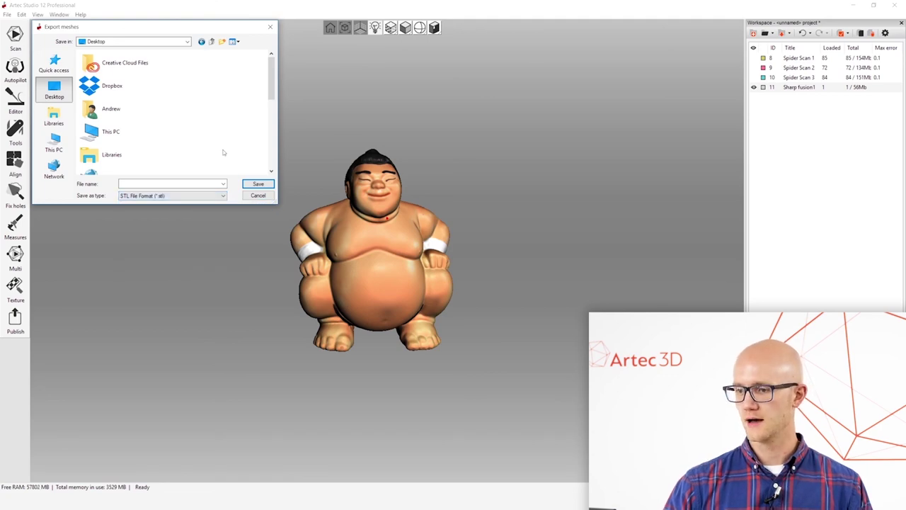
{"action": "left_click", "coordinate": [258, 197]}
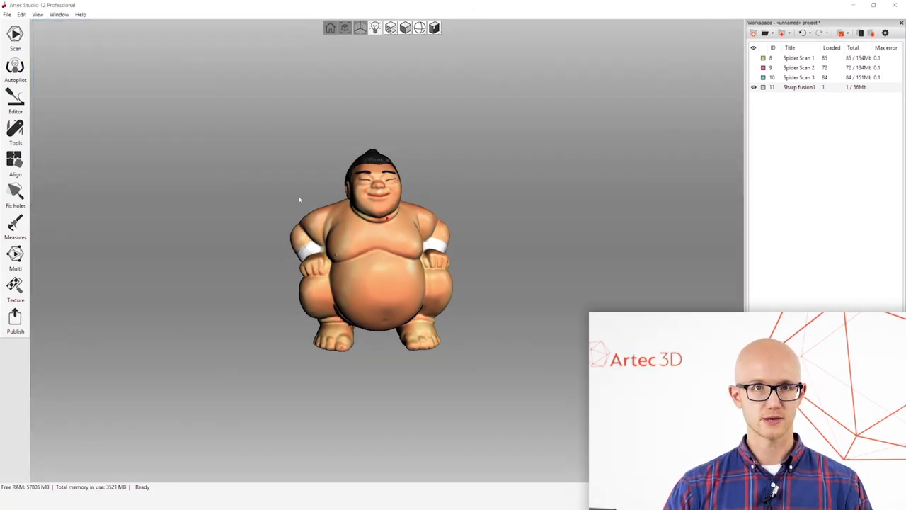